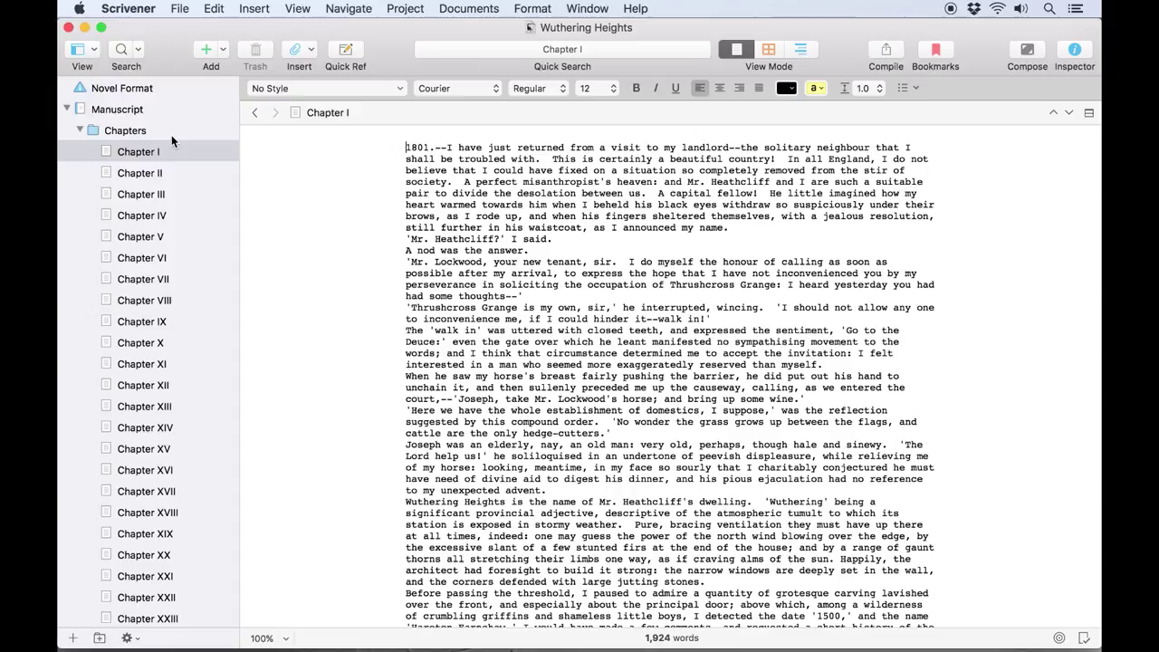
- Preview the text of Chapters I, II and III in the editor
click(161, 173)
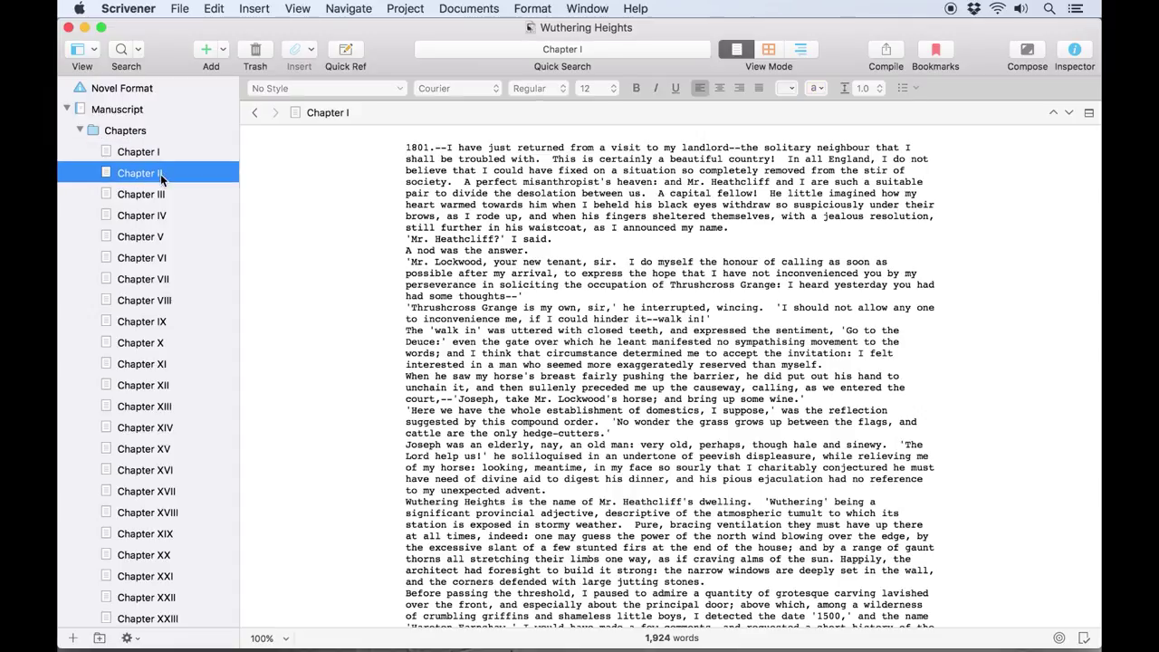
click(161, 188)
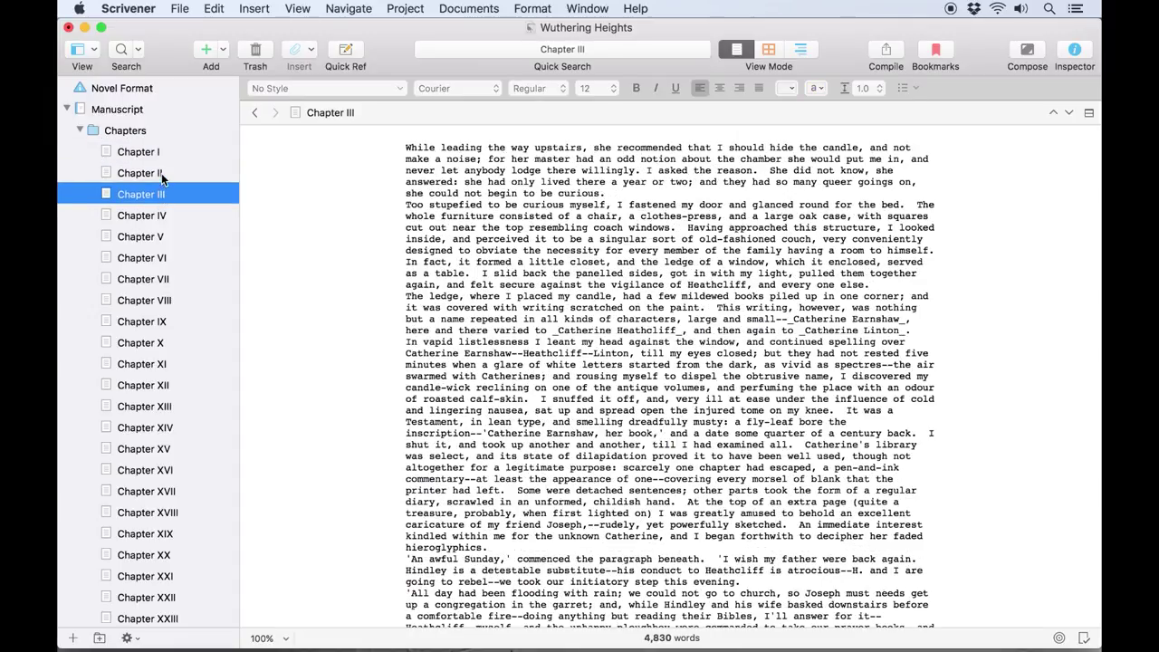
click(162, 176)
click(154, 152)
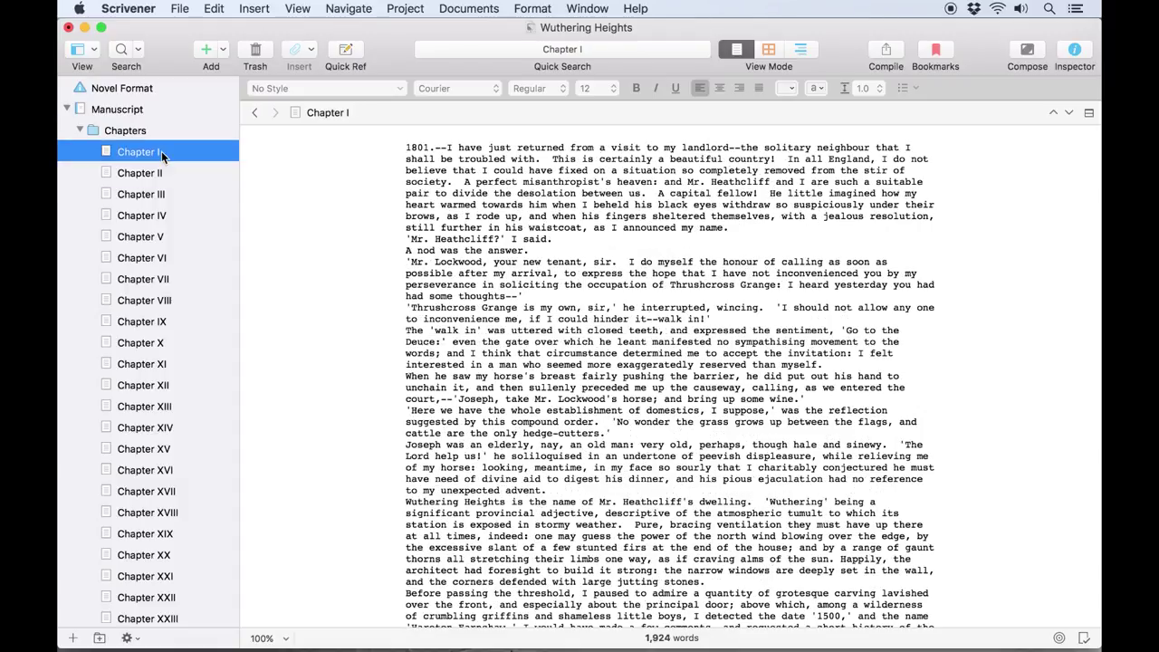
- Select the Chapters folder and show its 29 chapters as index cards on a corkboard
click(127, 131)
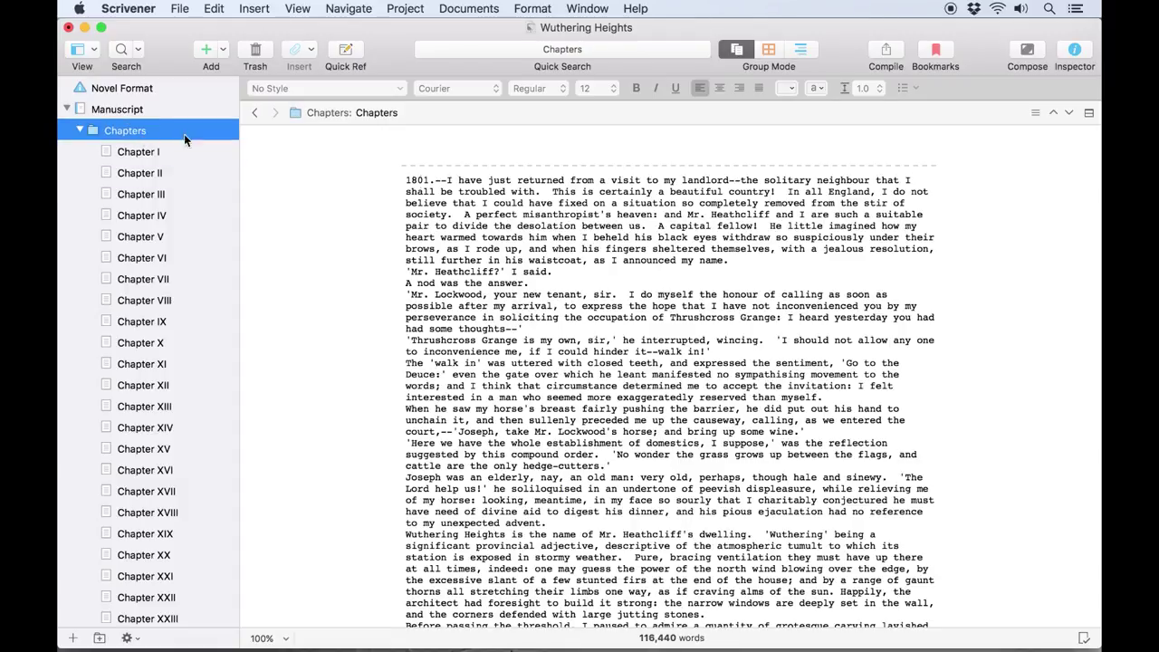
scroll(517, 256, down, 5)
scroll(517, 256, down, 5)
scroll(518, 256, down, 5)
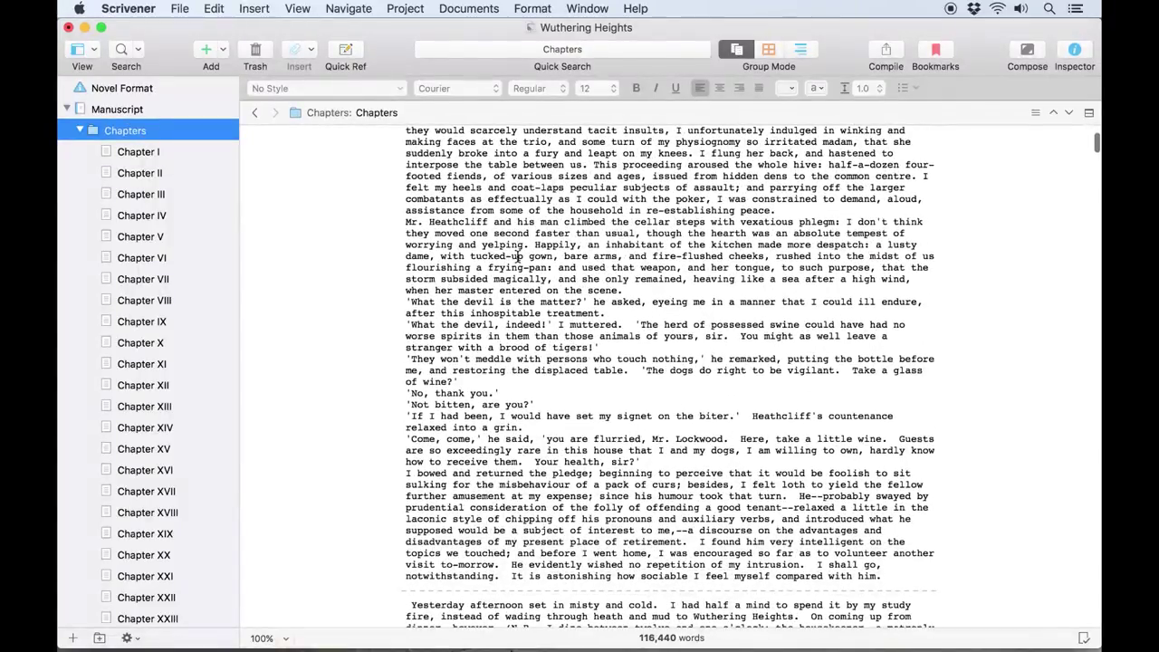
click(768, 50)
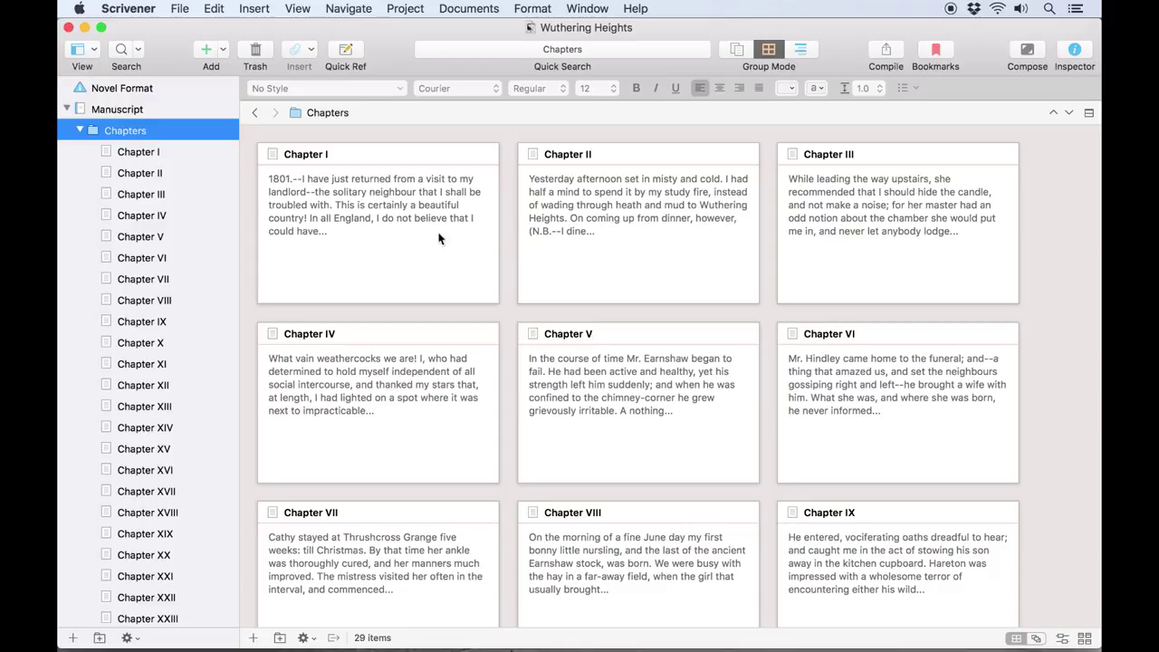
- Write 'Mr. Lockwood arrives at Thrushcross Grange and has his first encounter with Heathcliff' on Chapter I's card
click(399, 227)
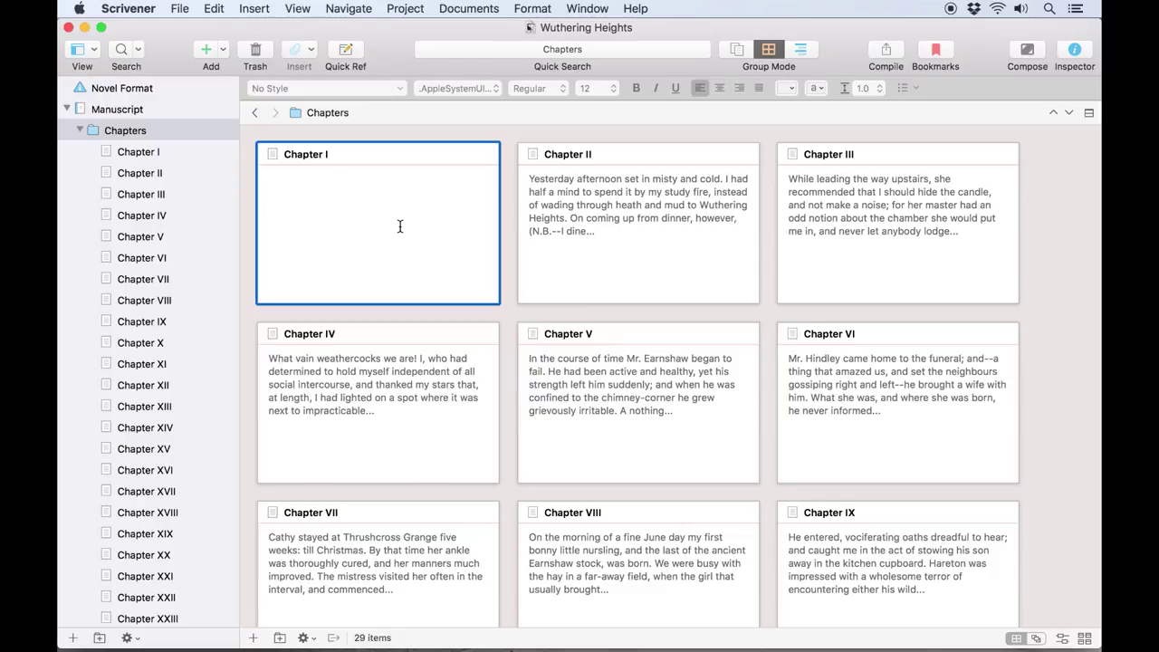
text(Mr. Lockwood arrives at Thrushcross Grange and has his first encounter with Heathcliff.)
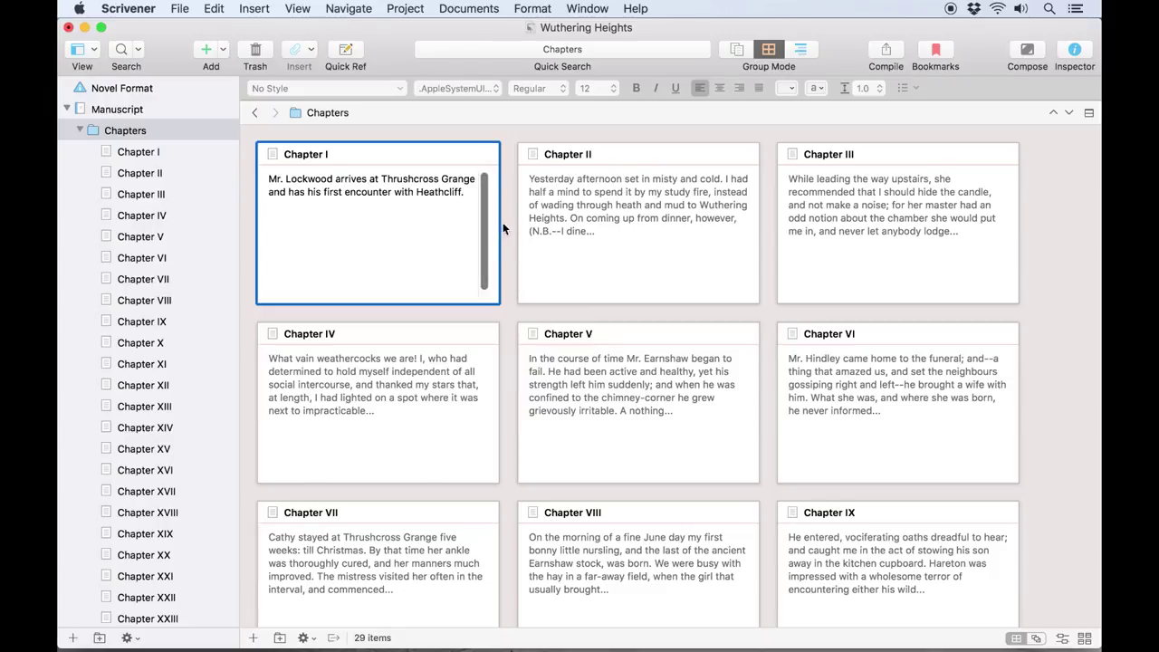
click(506, 227)
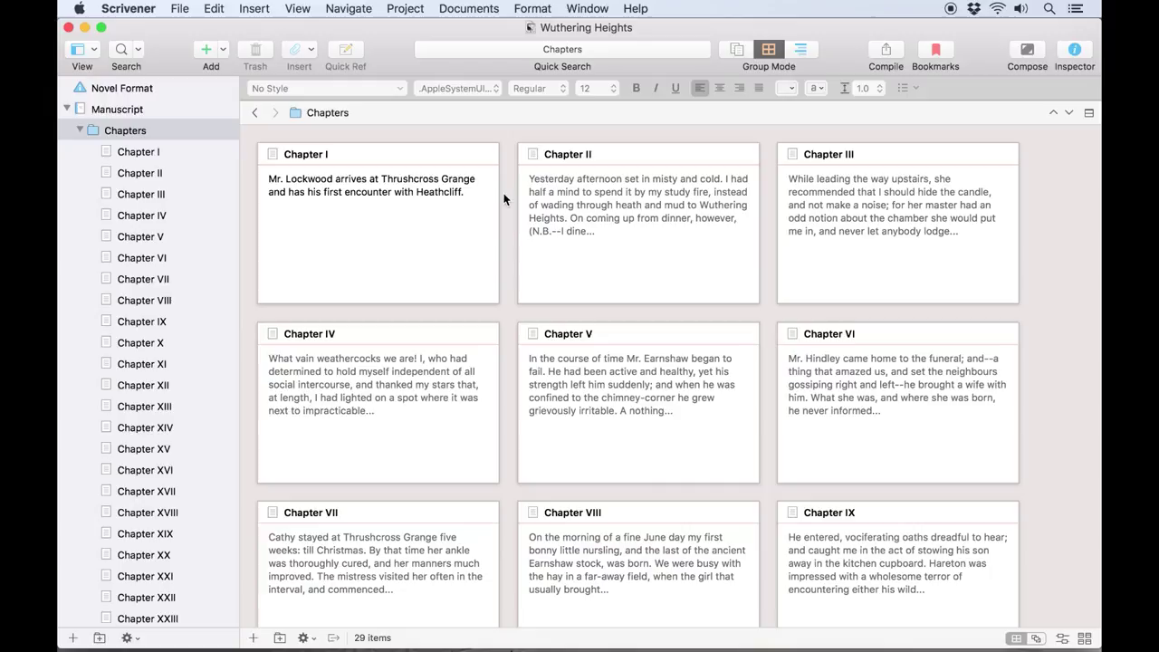
- Show Chapter I's synopsis in the Inspector, preview its text, then return to the Chapters corkboard
click(1077, 56)
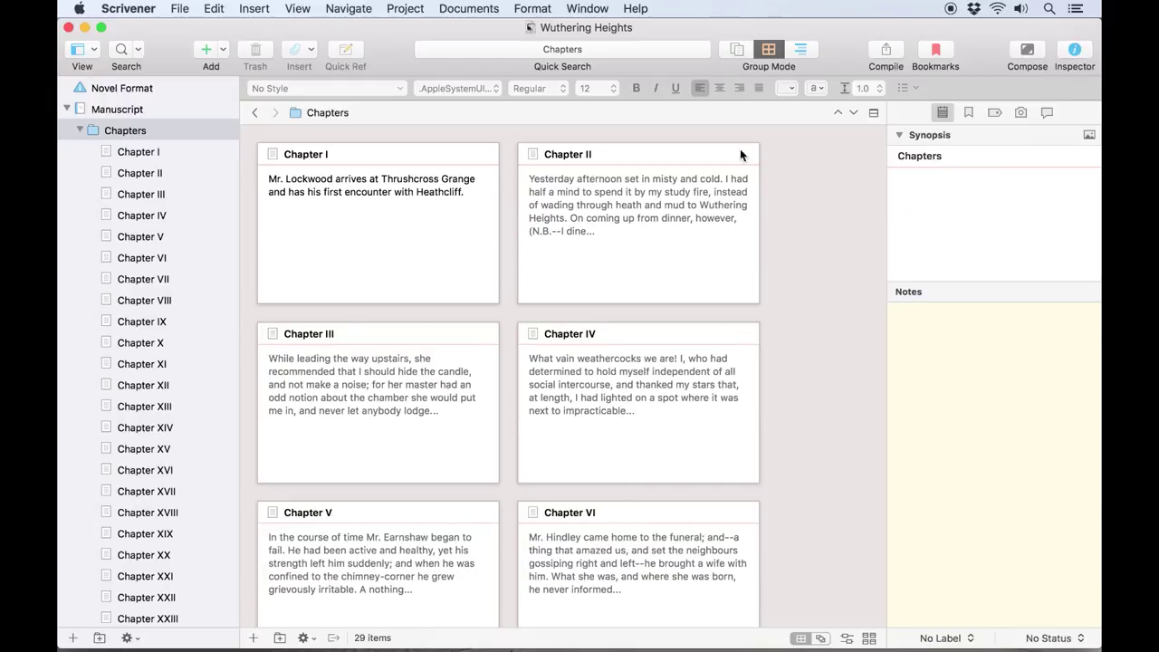
click(441, 250)
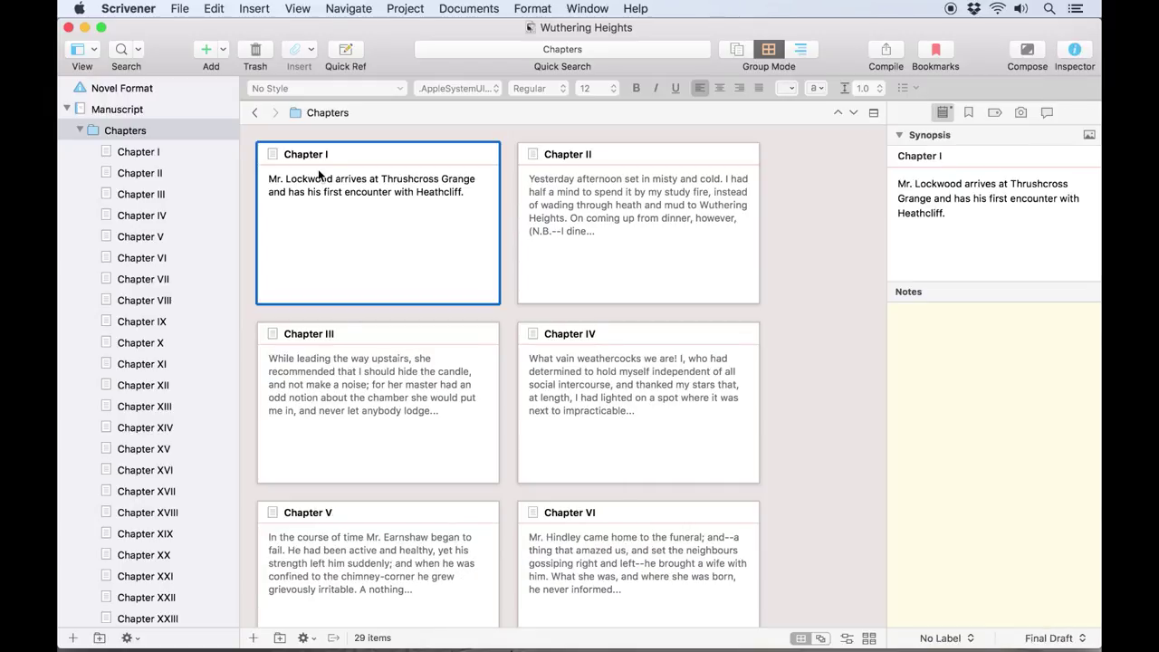
click(198, 154)
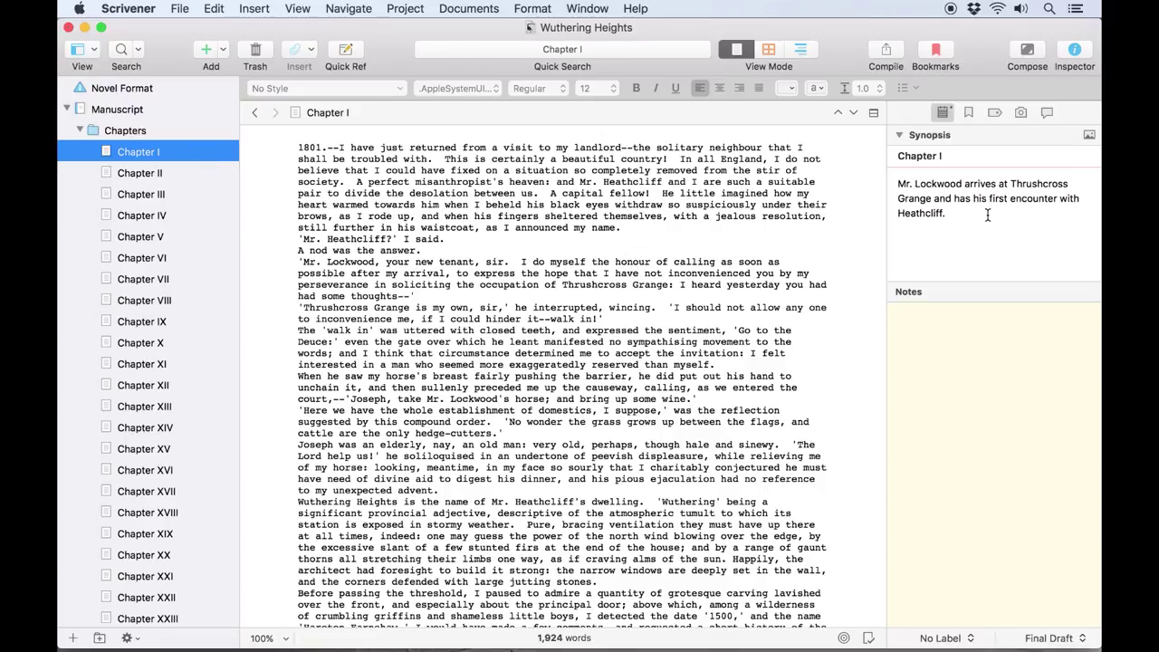
key(super+bracketleft)
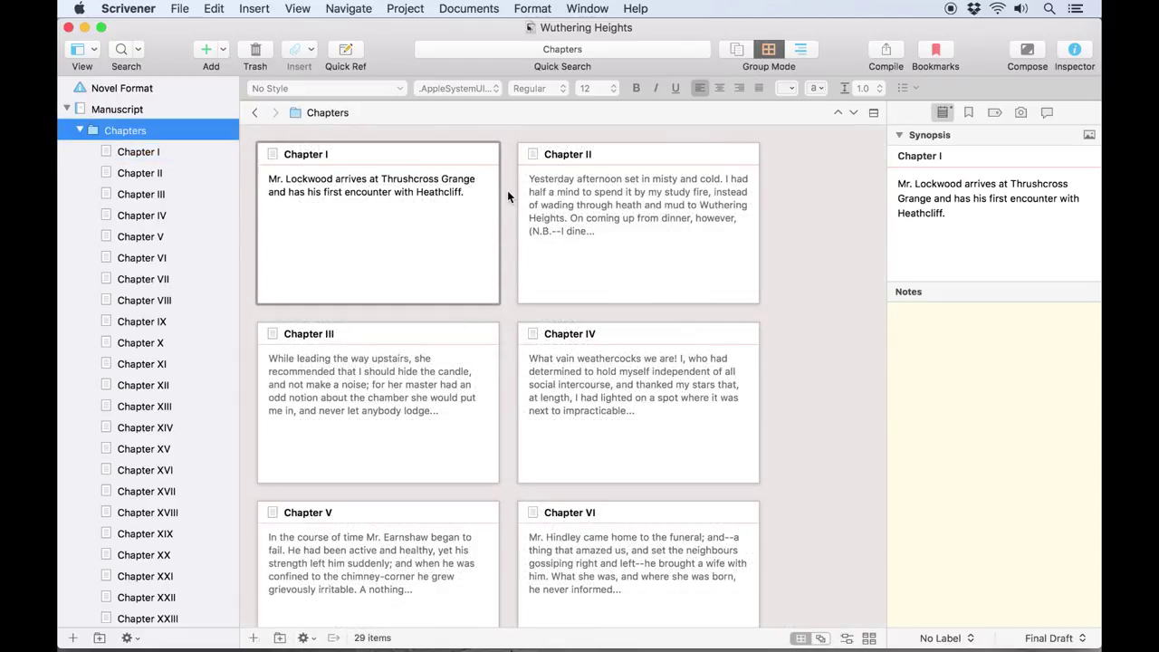
scroll(507, 196, down, 5)
scroll(507, 196, down, 4)
scroll(507, 195, down, 1)
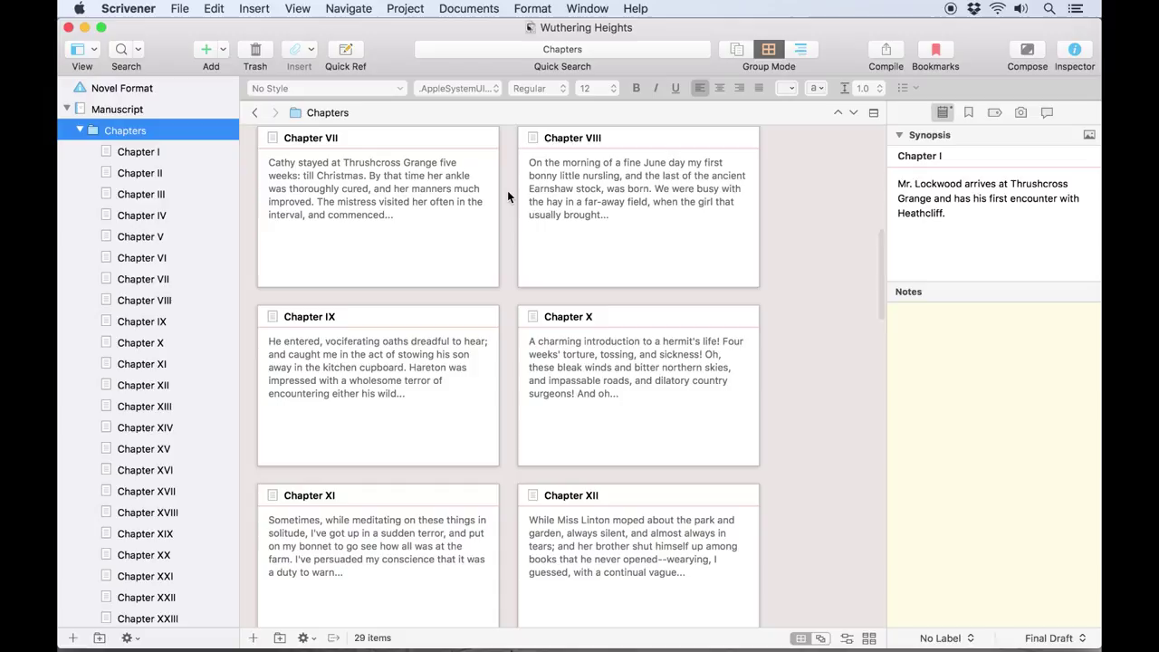
scroll(506, 196, up, 7)
scroll(507, 195, up, 2)
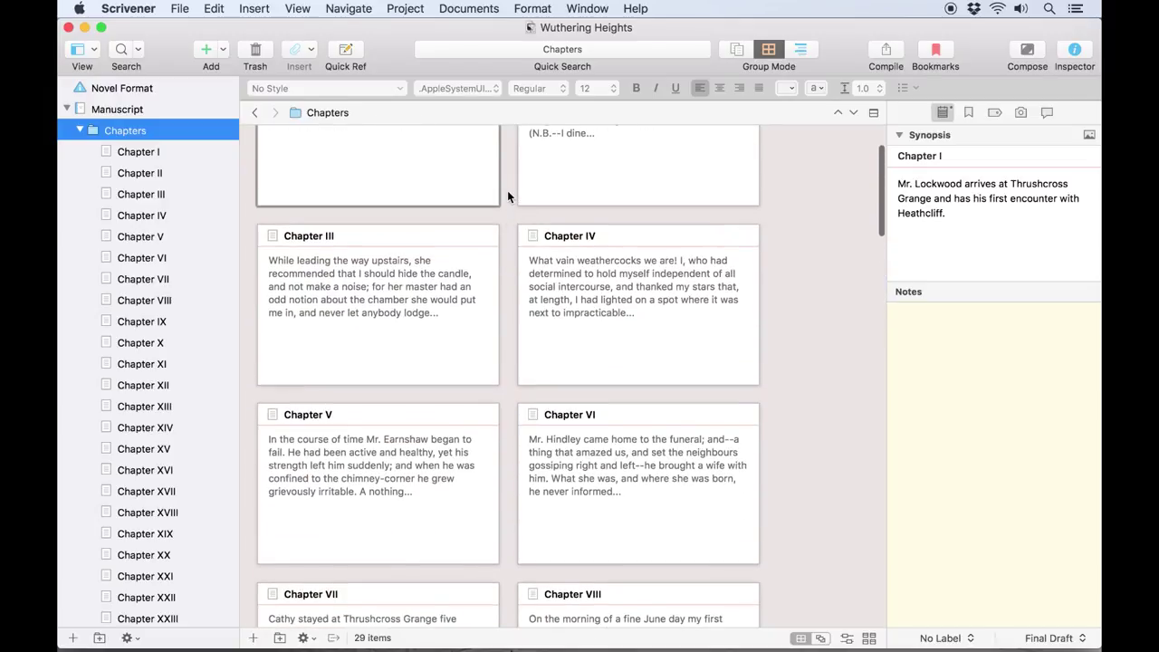
scroll(507, 195, up, 3)
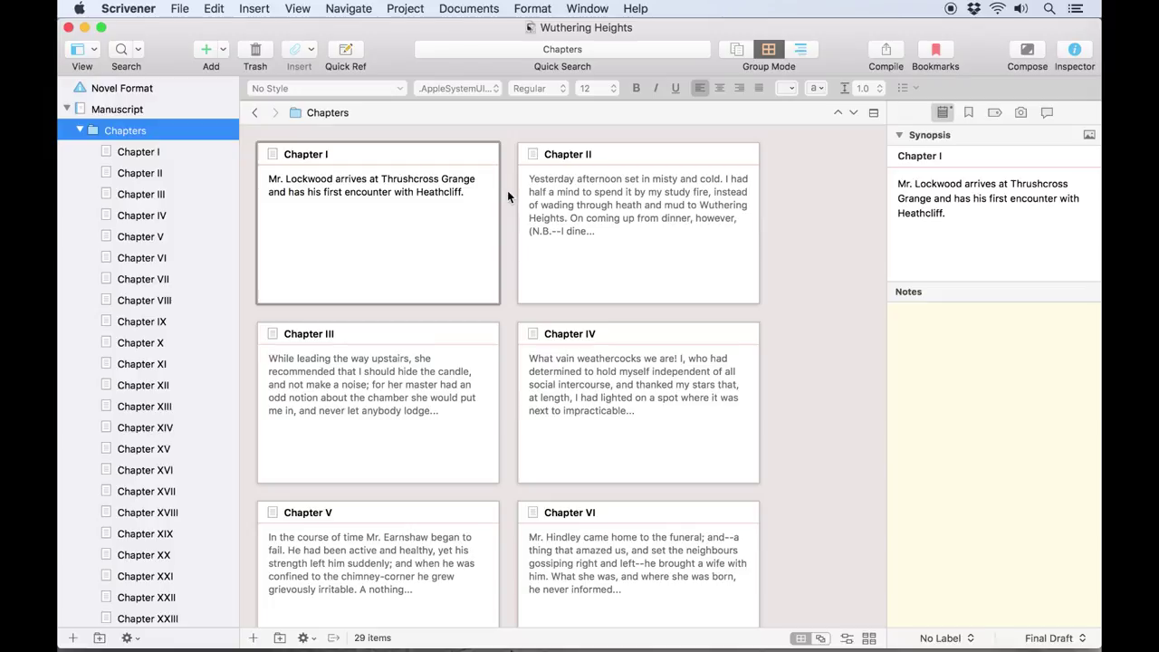
- Add a blank document after Chapter I and a new folder named Part 2
click(255, 637)
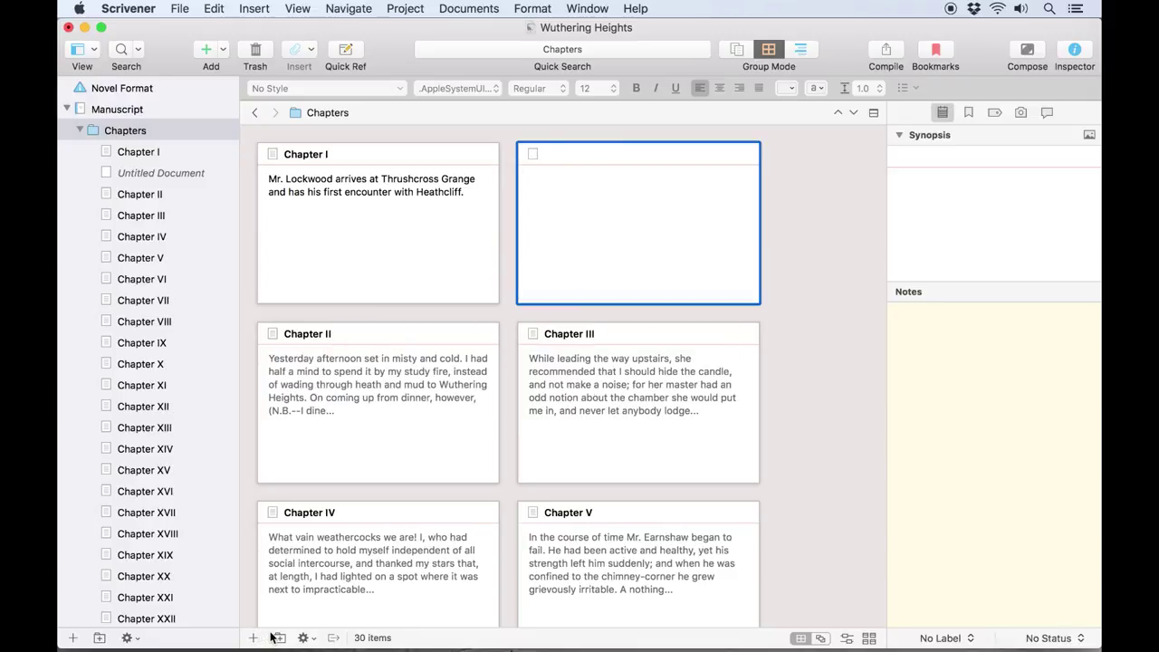
click(281, 638)
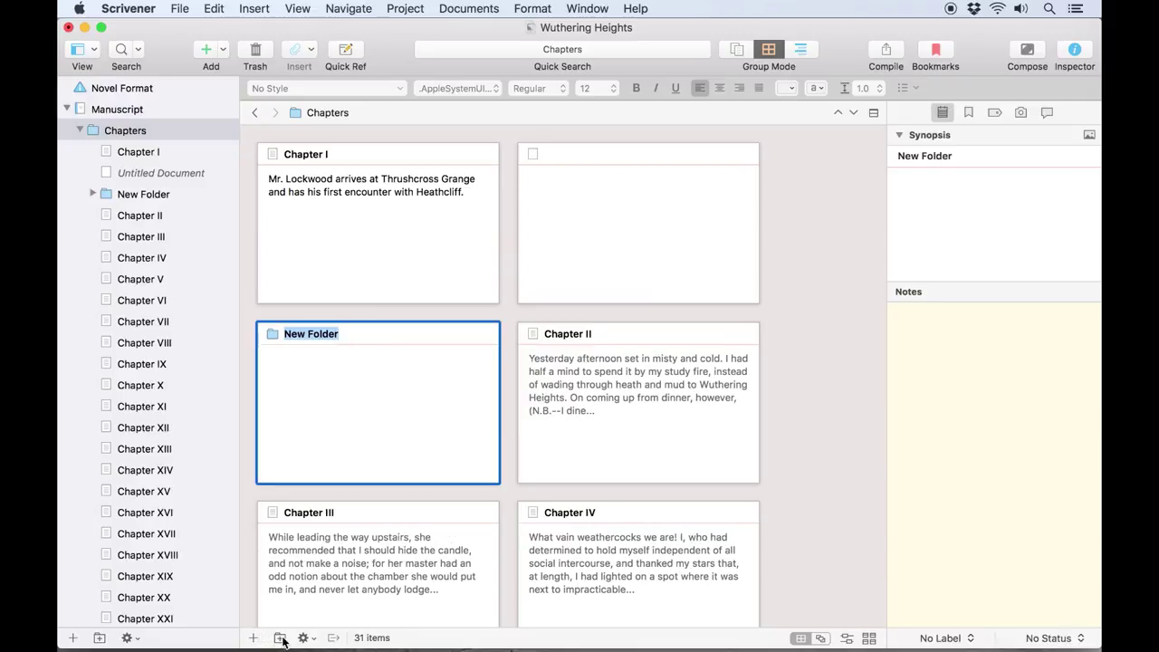
key(super+BackSpace)
text(Pat)
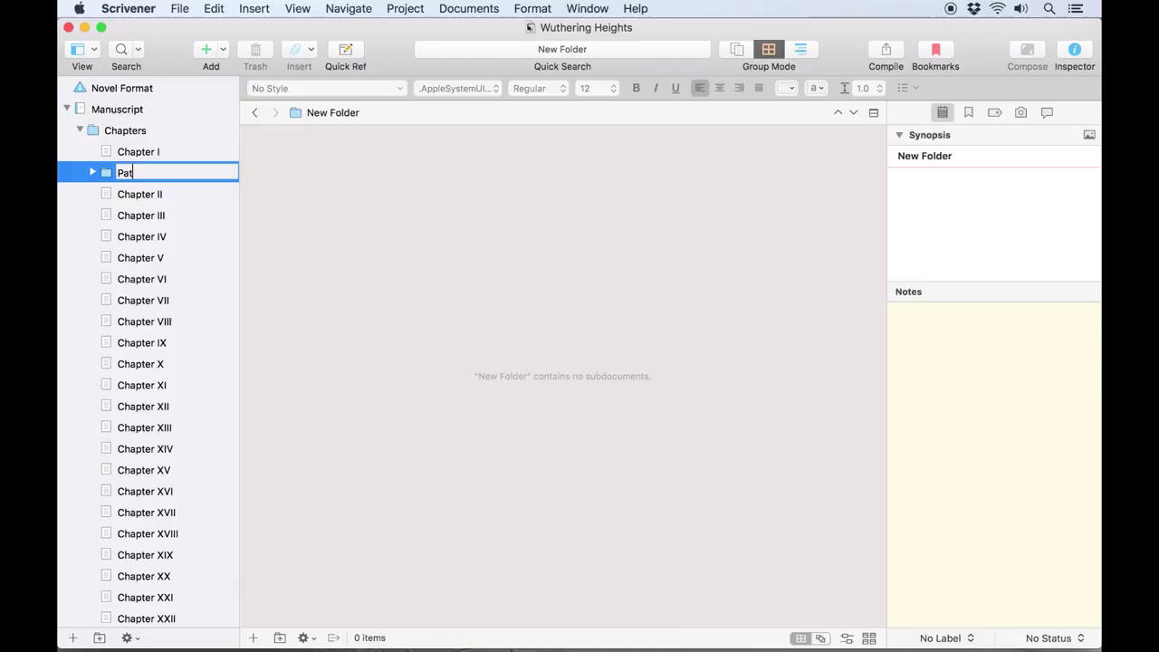
text(t 2)
key(Return)
- Move Part 2 after Chapter XIV and put Chapters XV–XXIX inside it
mouse_move(114, 172)
mouse_down()
mouse_move(122, 448)
mouse_move(104, 439)
mouse_up()
click(128, 470)
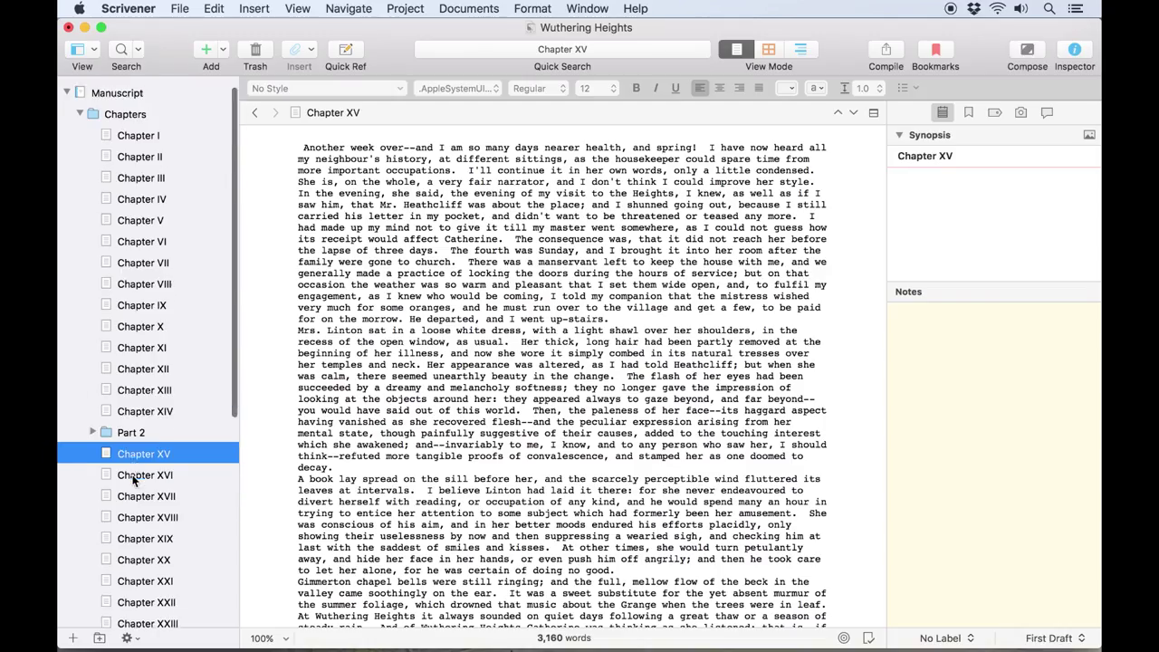
scroll(132, 480, down, 5)
shift+click(145, 454)
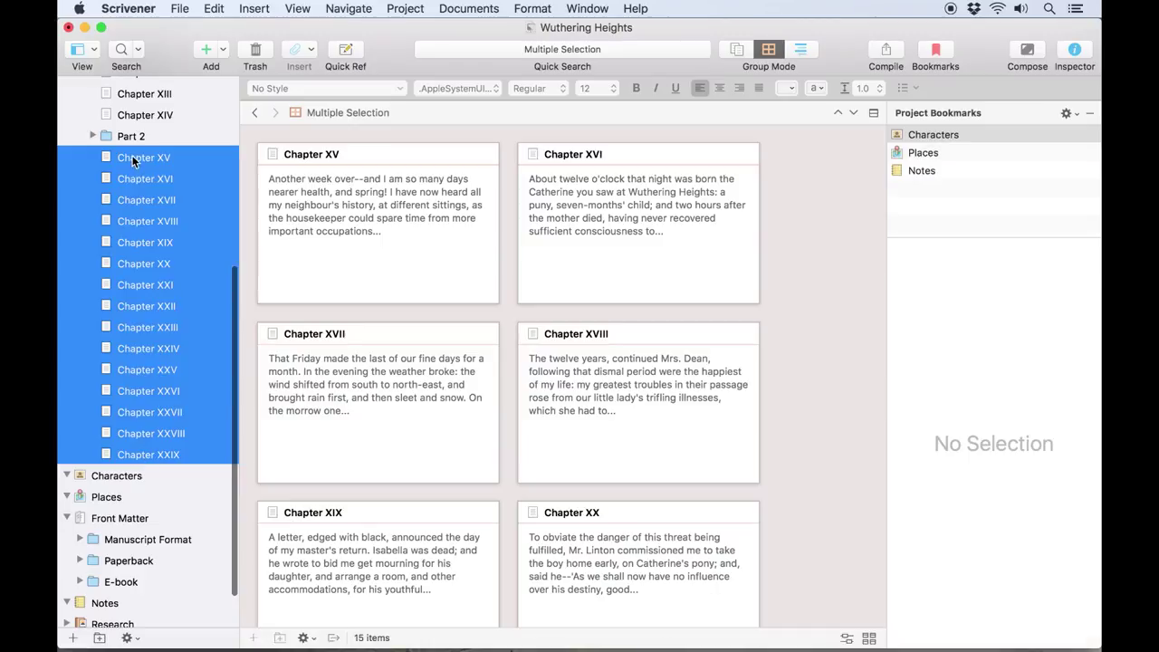
drag(132, 161, 132, 138)
- Review the Chapters corkboard, now 15 items ending with the Part 2 folder
scroll(127, 141, up, 10)
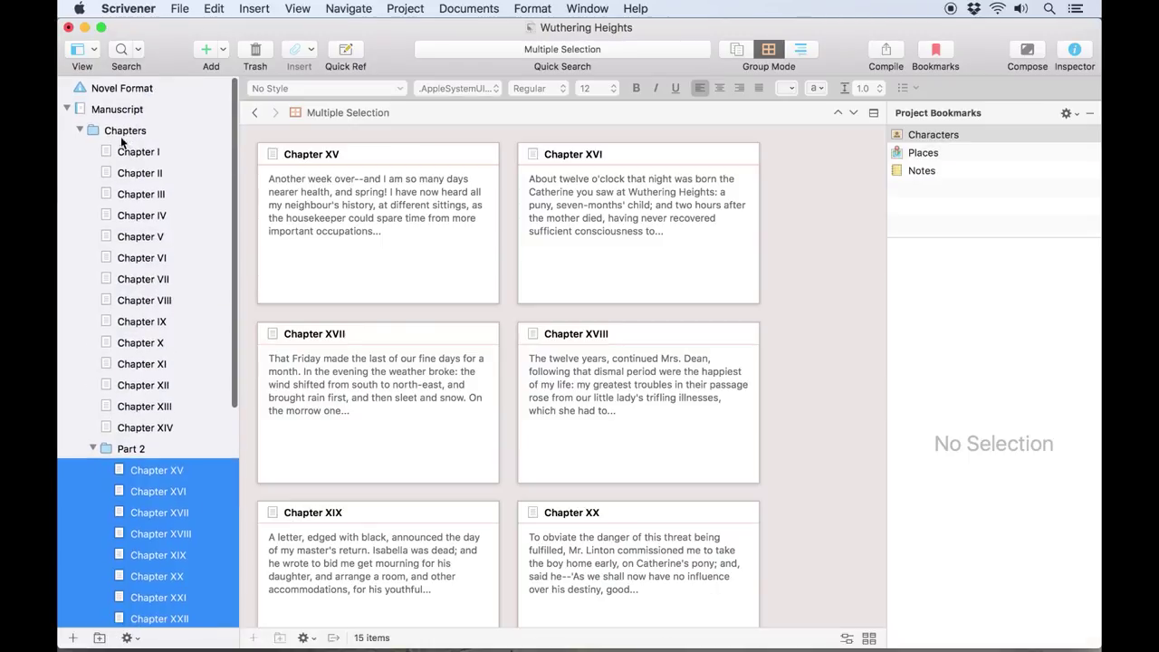
click(123, 132)
click(542, 496)
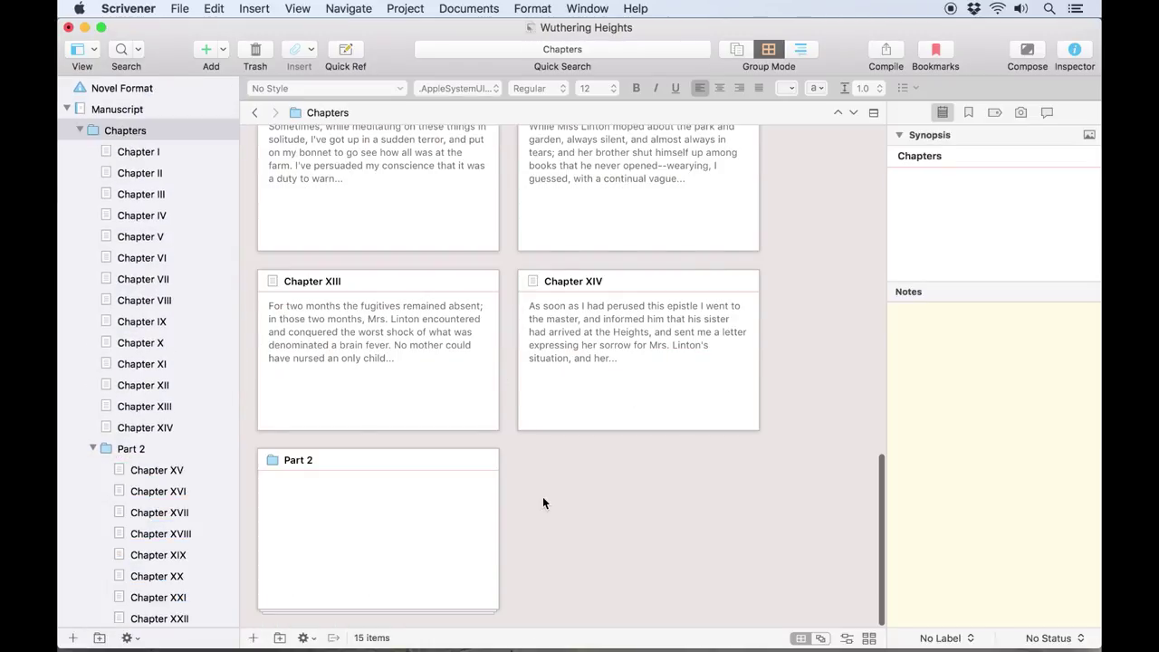
scroll(542, 496, up, 15)
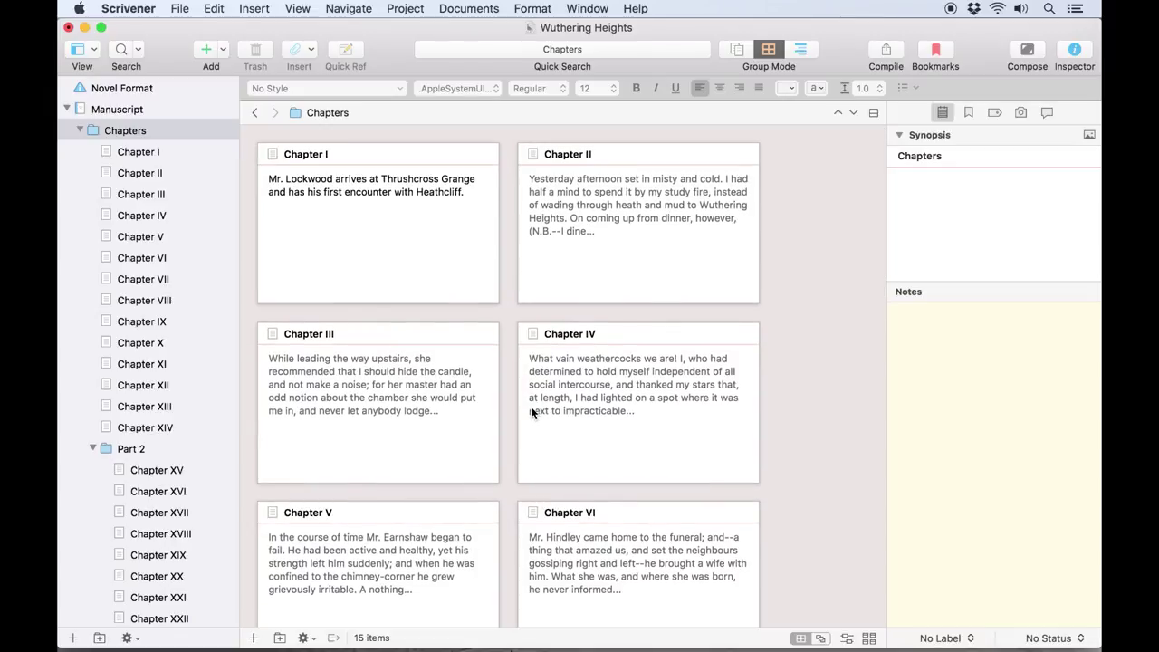
scroll(528, 312, down, 5)
scroll(530, 285, down, 10)
scroll(529, 285, down, 5)
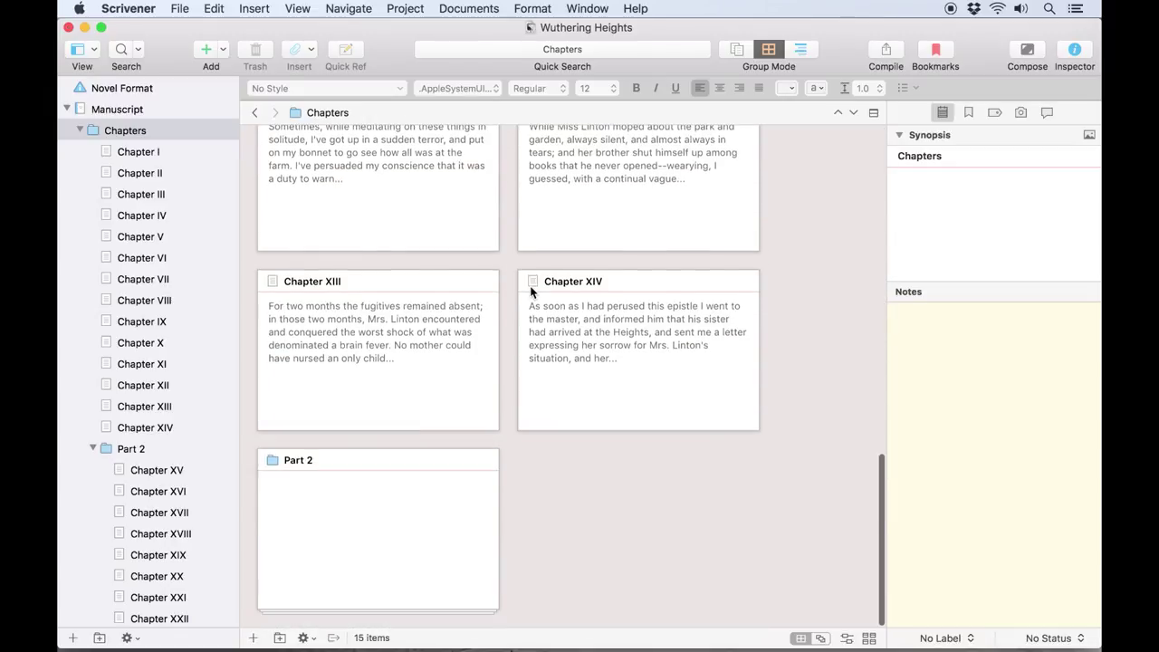
scroll(530, 286, up, 10)
scroll(529, 285, up, 1)
scroll(530, 285, up, 6)
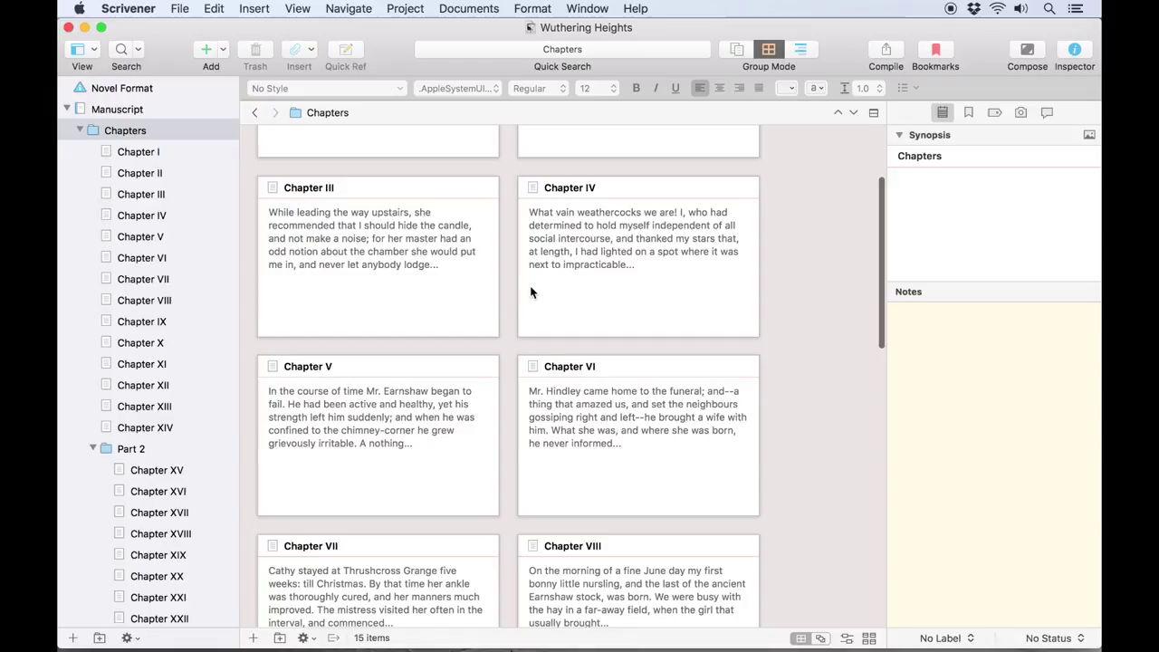
scroll(530, 285, up, 3)
scroll(530, 291, down, 5)
scroll(530, 291, down, 6)
scroll(530, 290, down, 6)
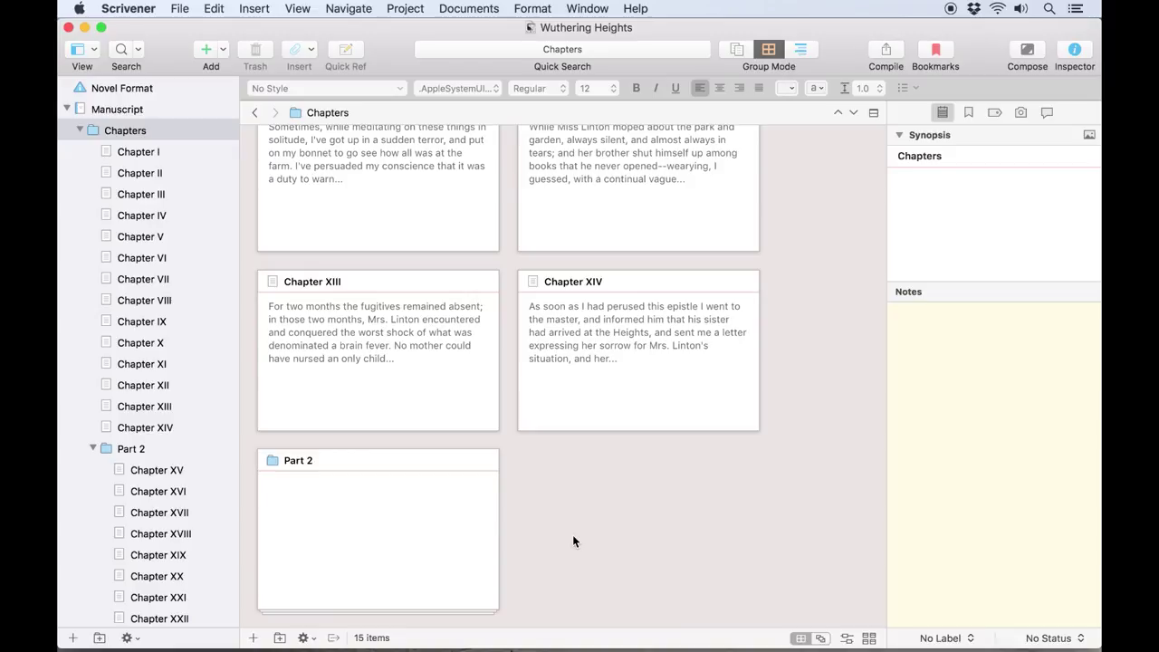
click(272, 462)
double_click(272, 462)
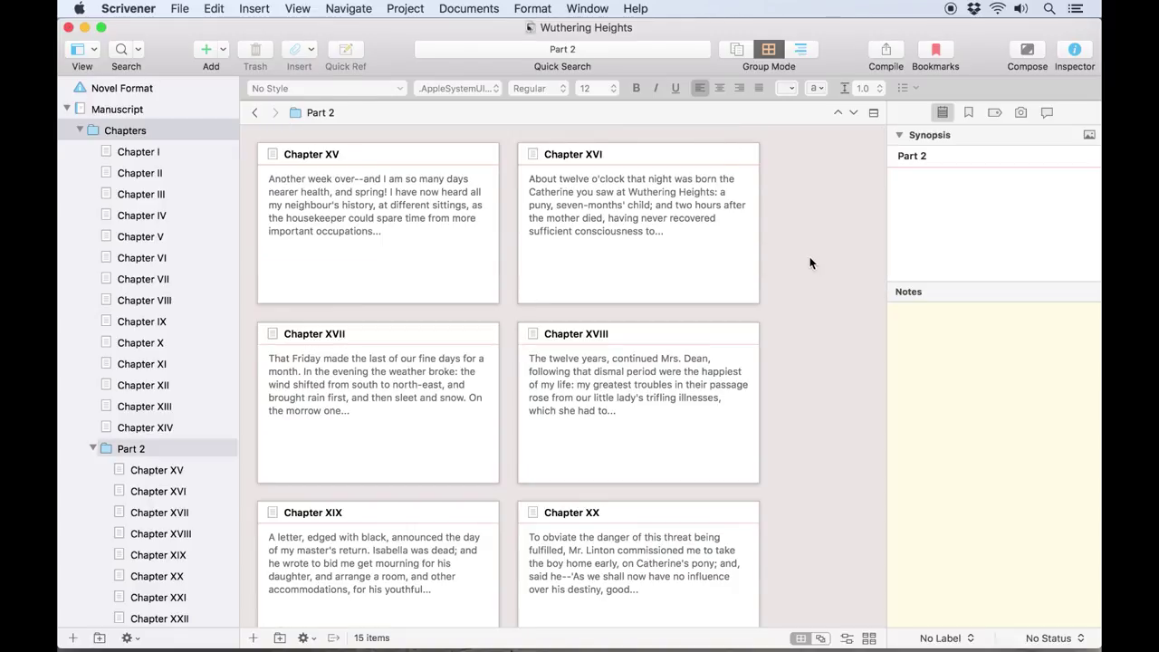
scroll(809, 262, down, 3)
scroll(809, 263, down, 3)
scroll(810, 263, up, 6)
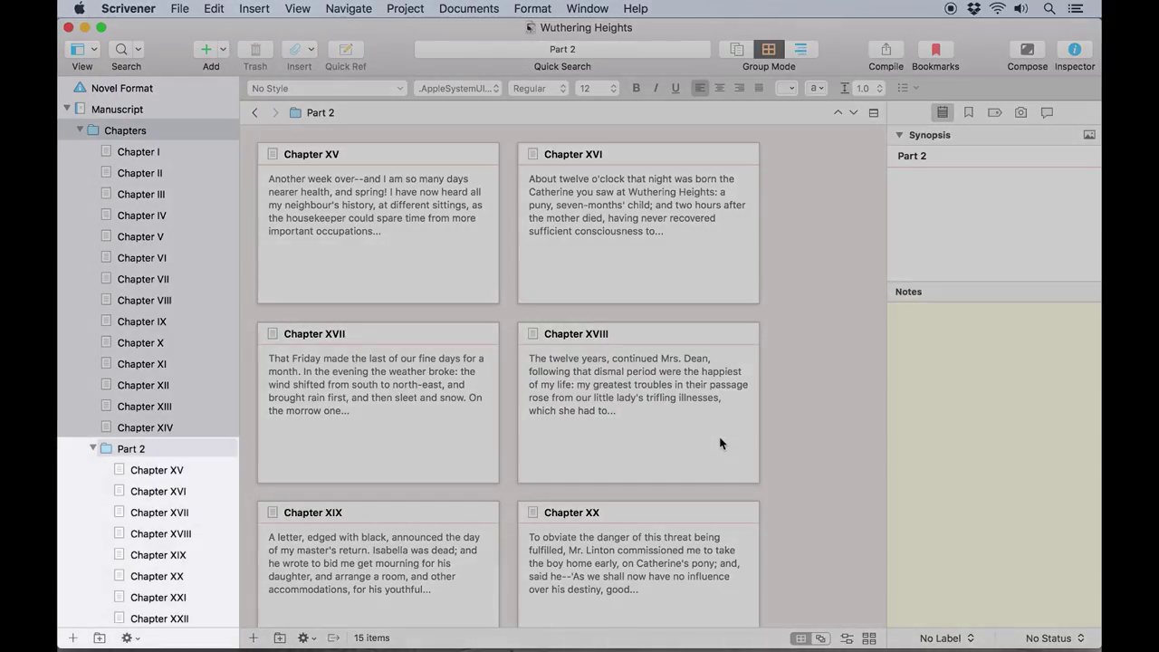
mouse_move(595, 559)
mouse_down()
mouse_move(356, 218)
mouse_move(318, 211)
mouse_up()
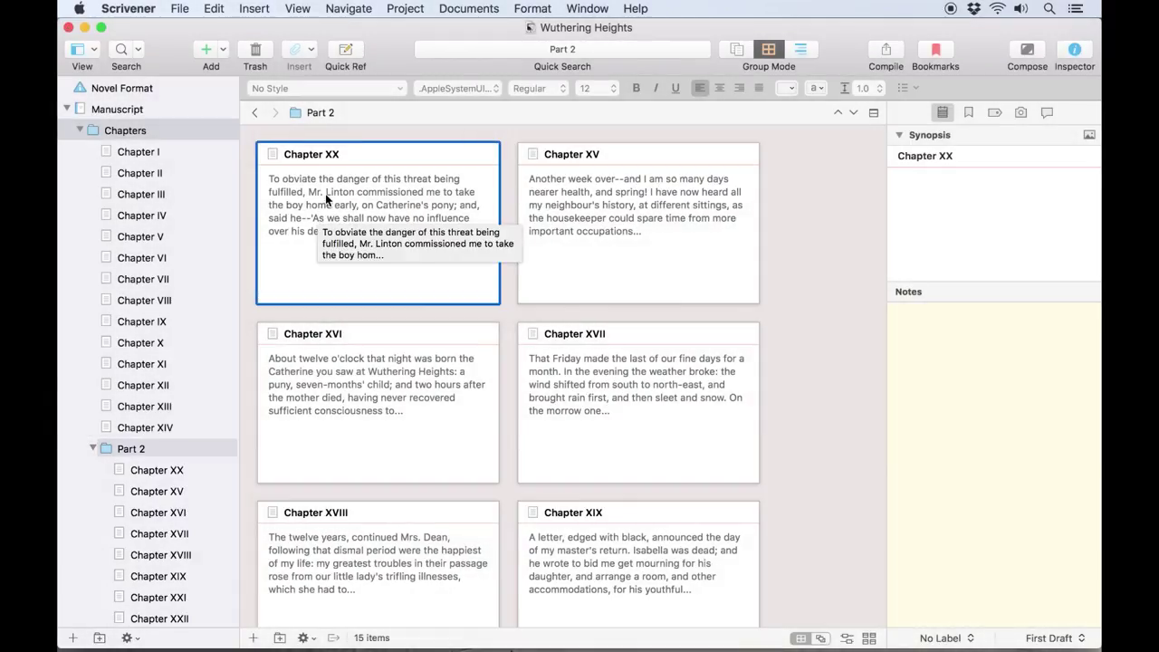
mouse_move(317, 213)
mouse_down()
mouse_move(485, 389)
mouse_move(767, 525)
mouse_up()
click(784, 454)
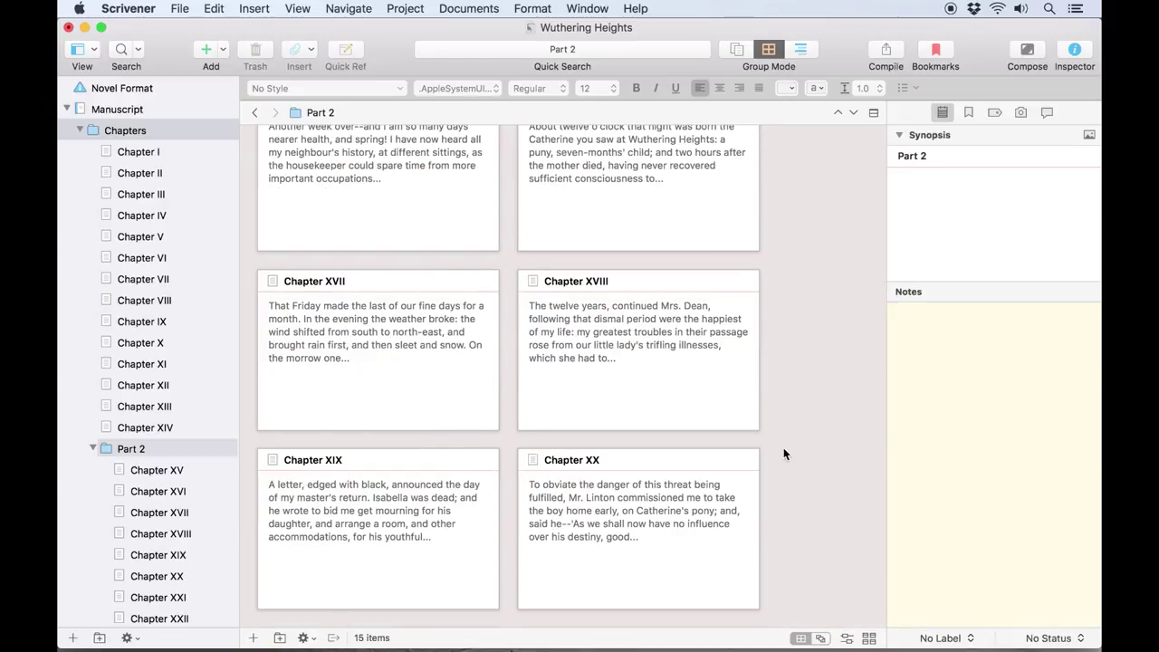
click(819, 637)
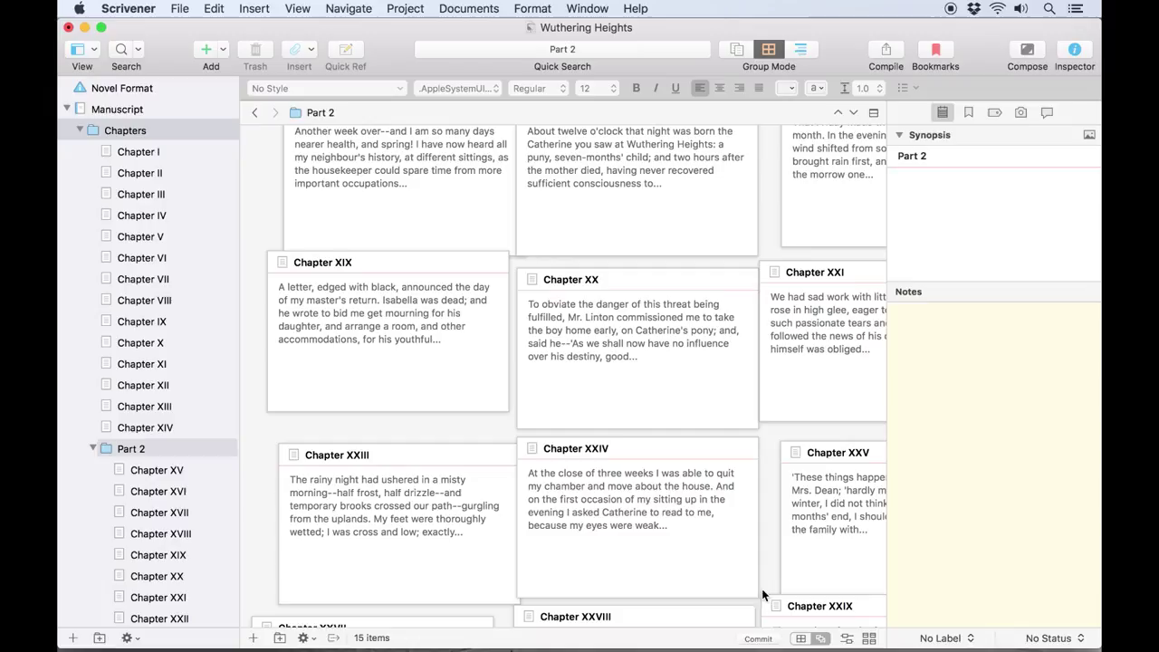
mouse_move(645, 350)
mouse_down()
mouse_move(298, 176)
mouse_move(559, 345)
mouse_up()
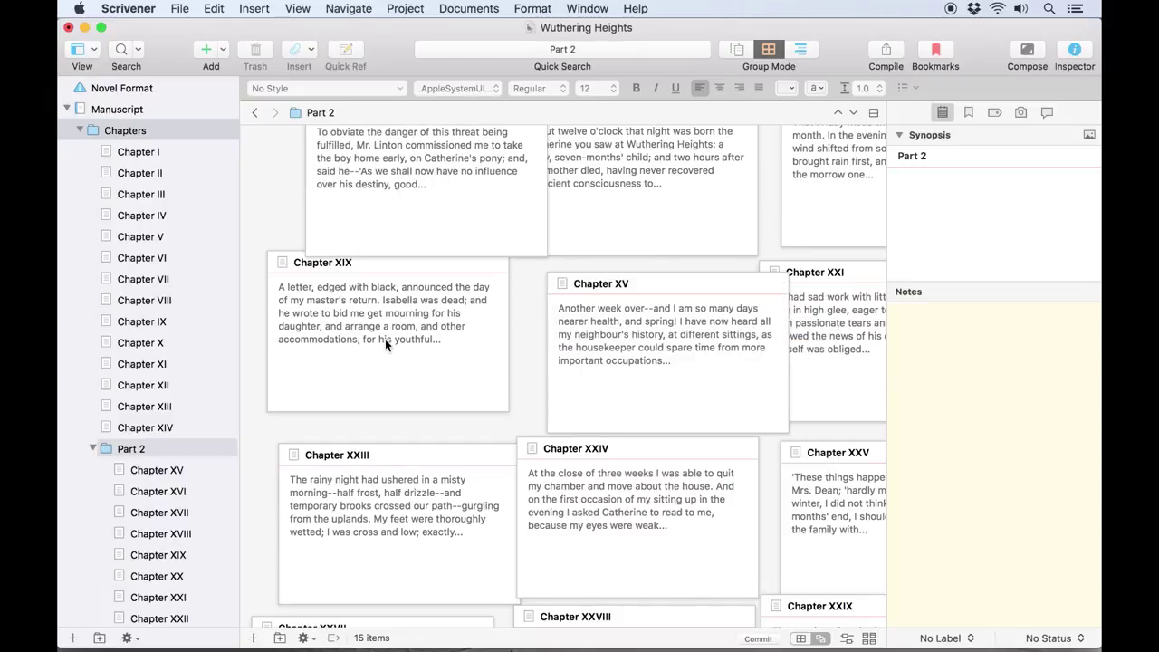
drag(385, 339, 395, 277)
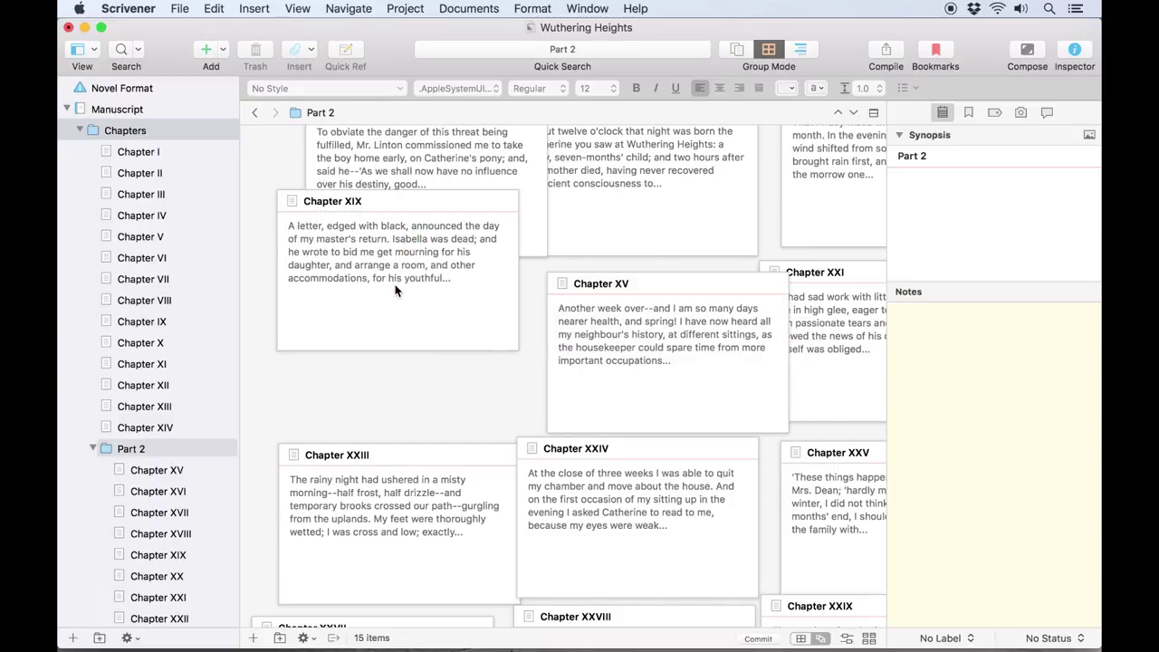
click(798, 638)
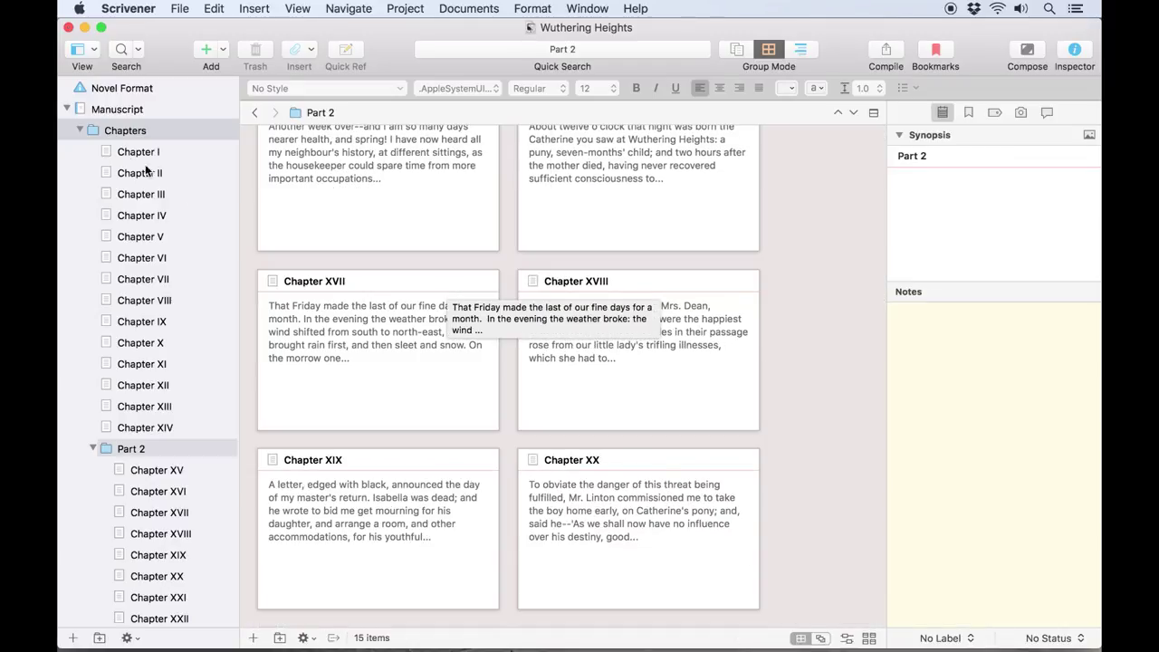
- Select Chapters, Part 2 and Paperback together to view their 34 cards on one corkboard
click(125, 131)
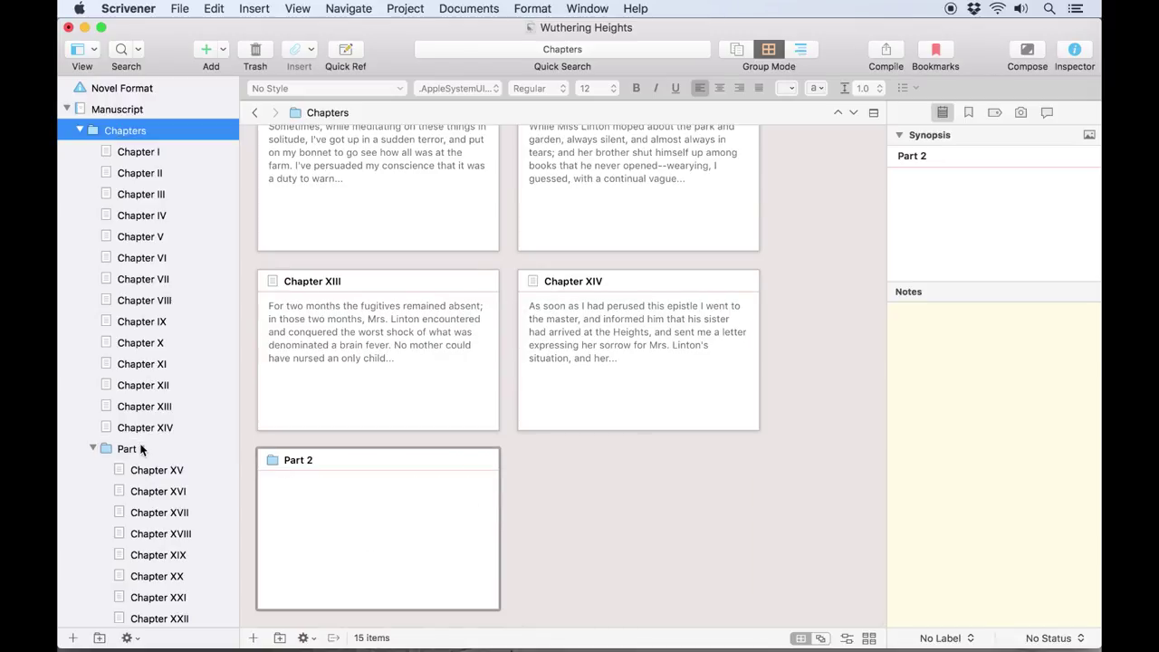
super+click(127, 449)
scroll(136, 480, down, 10)
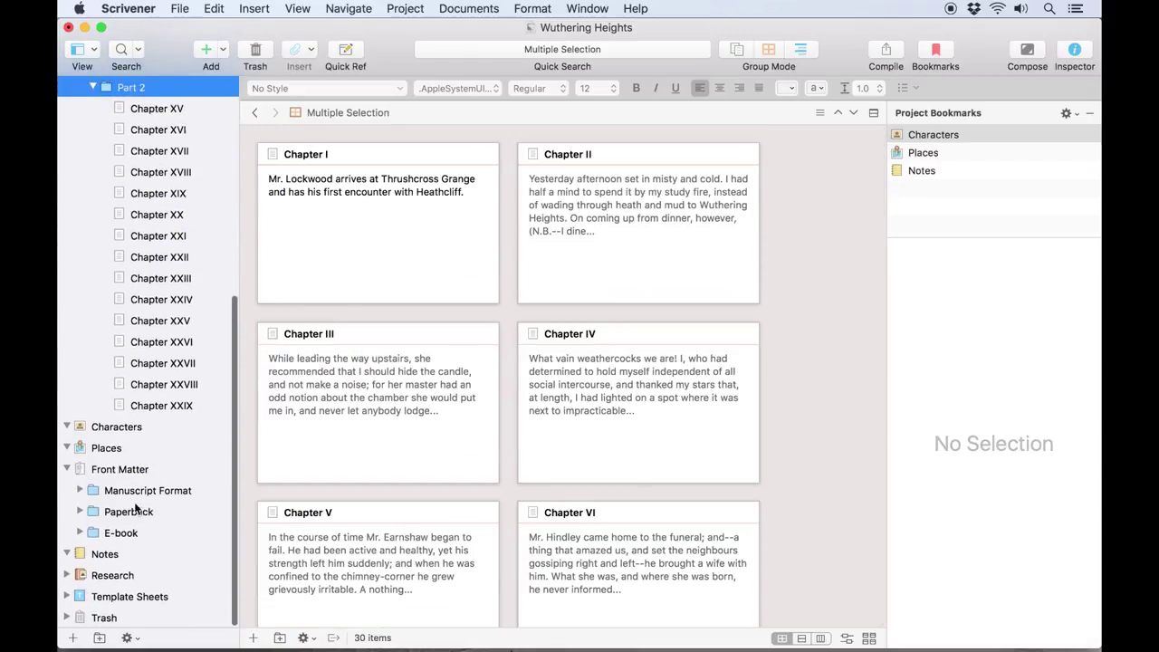
super+click(134, 511)
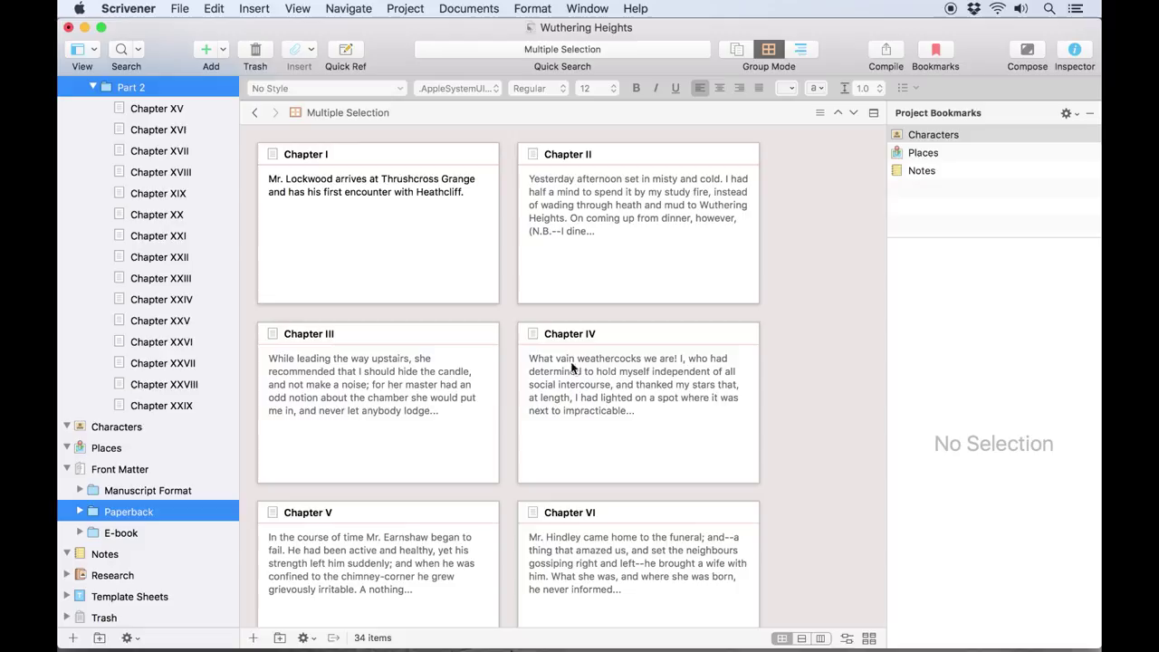
scroll(794, 254, down, 5)
scroll(794, 299, down, 5)
scroll(794, 326, down, 5)
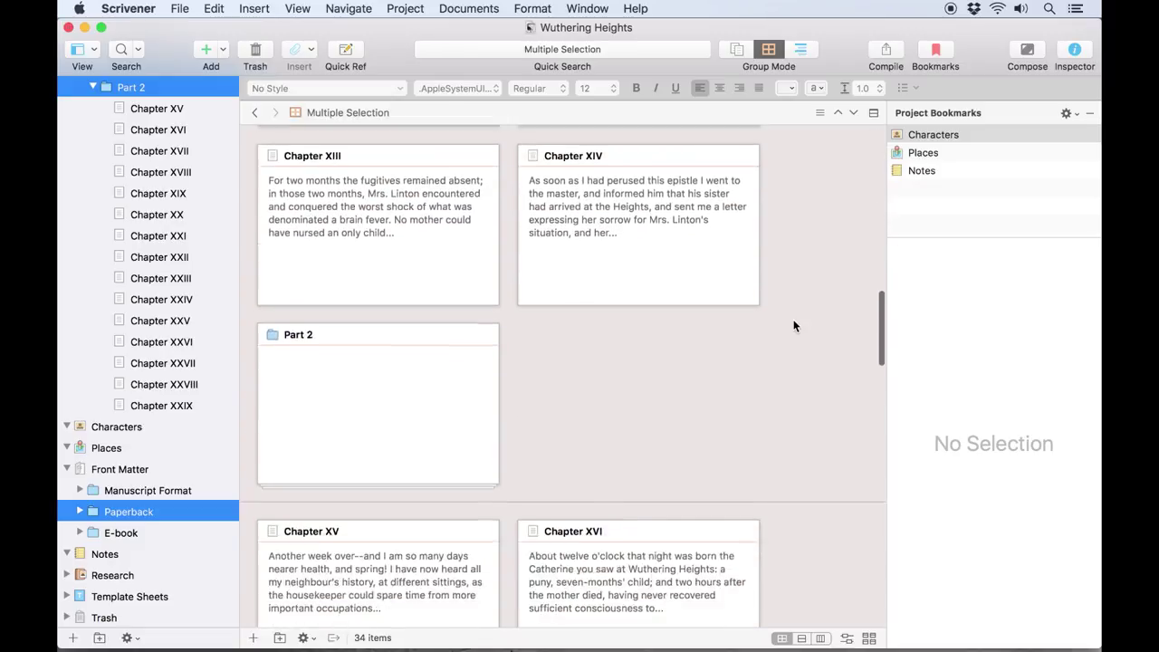
scroll(793, 325, down, 5)
scroll(793, 326, down, 2)
scroll(794, 325, down, 4)
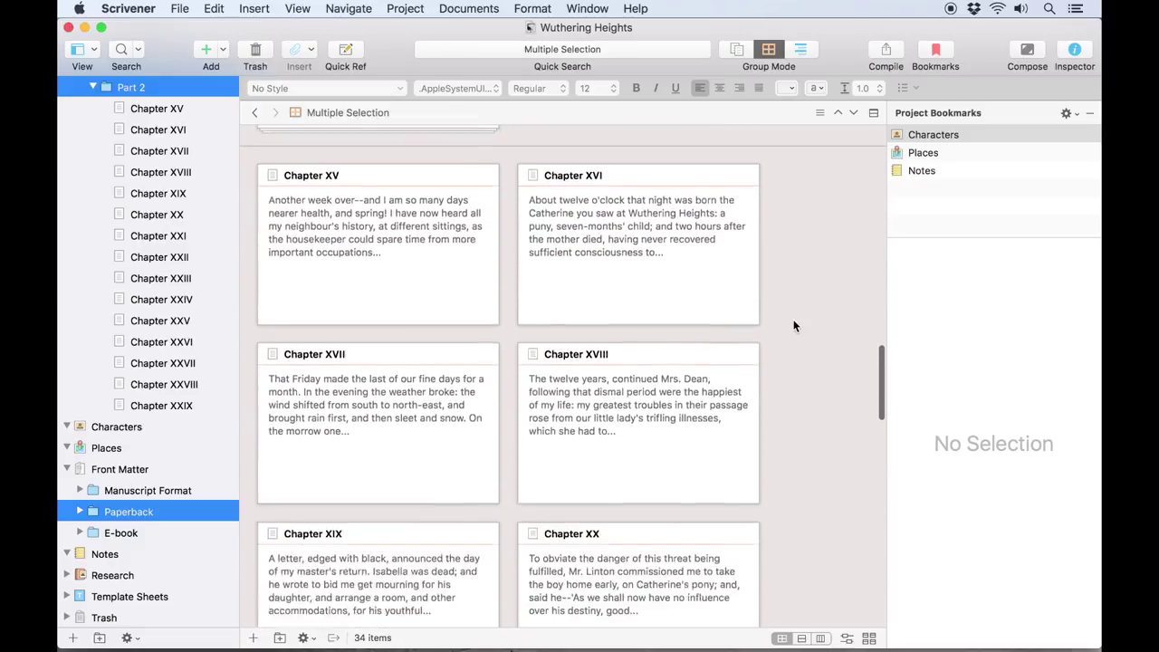
scroll(794, 328, down, 10)
scroll(795, 329, down, 6)
scroll(797, 332, down, 4)
scroll(795, 325, down, 5)
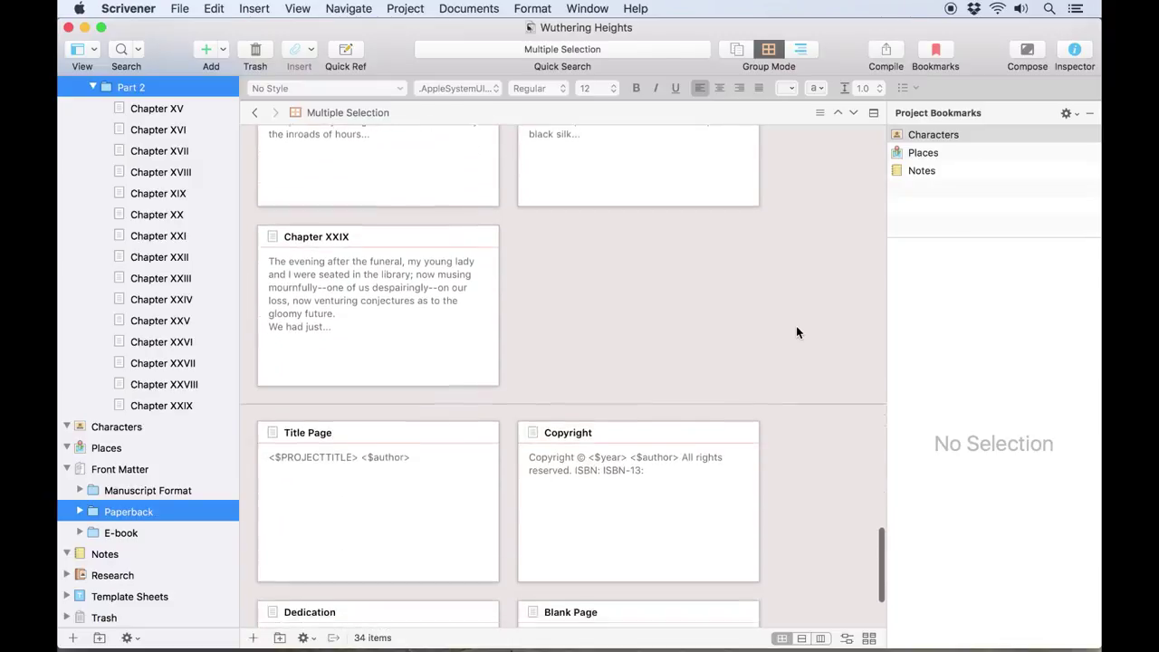
scroll(798, 330, down, 3)
scroll(798, 329, down, 2)
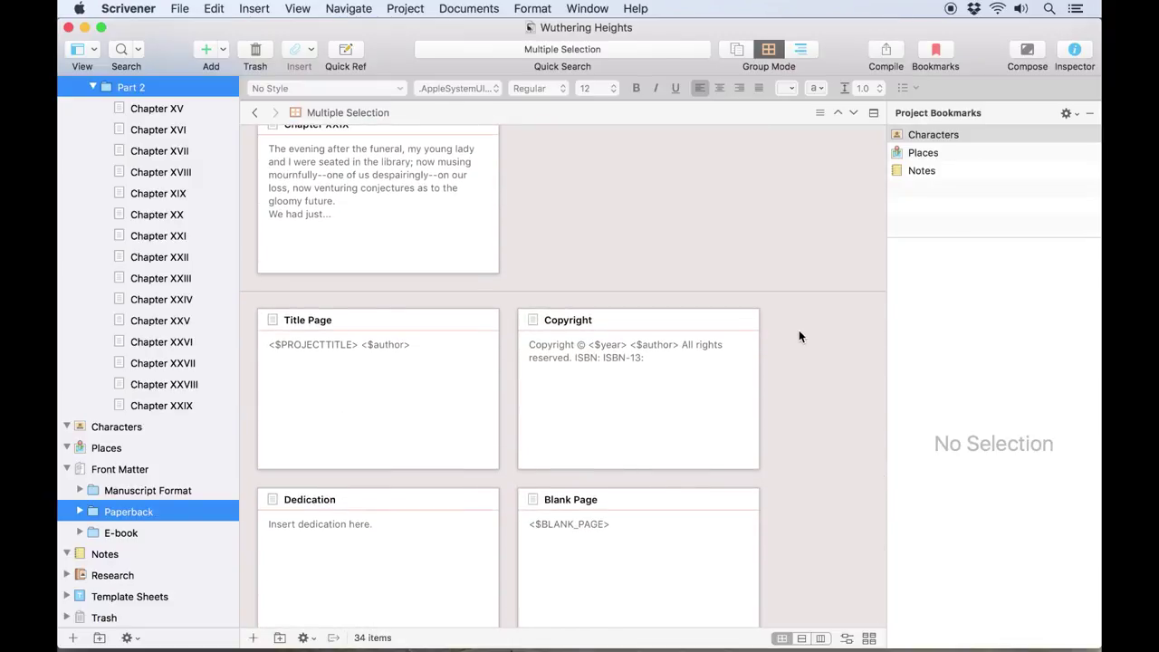
scroll(799, 331, up, 1)
scroll(798, 331, up, 10)
scroll(798, 331, up, 2)
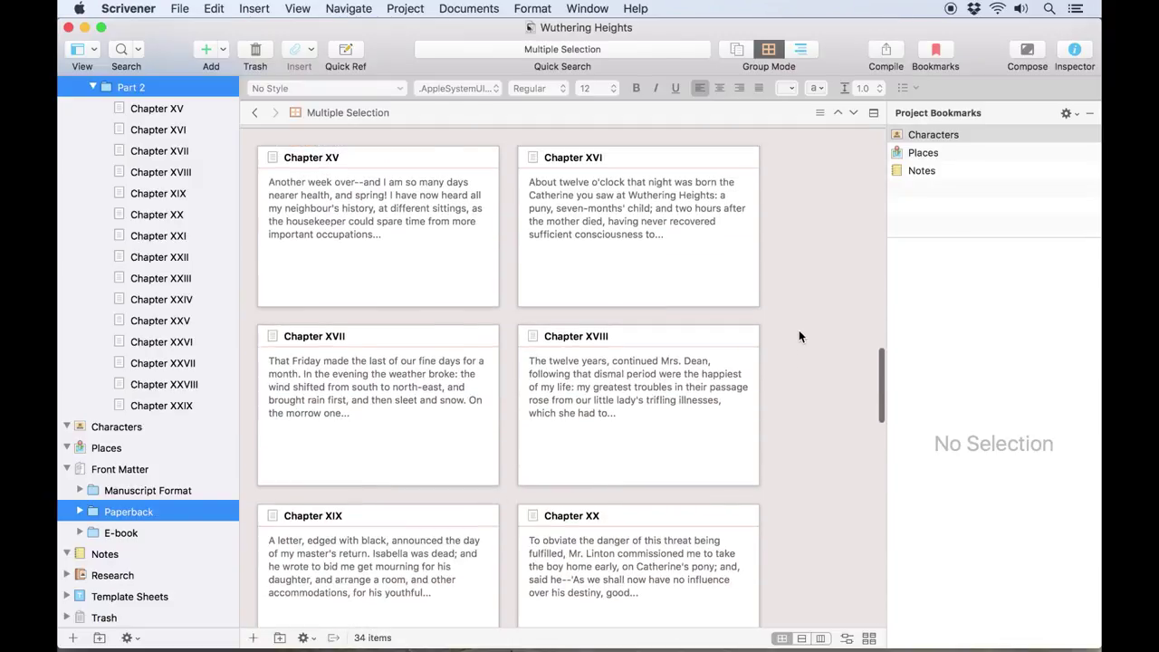
scroll(799, 332, up, 5)
scroll(799, 331, up, 1)
scroll(798, 331, up, 5)
scroll(799, 331, up, 5)
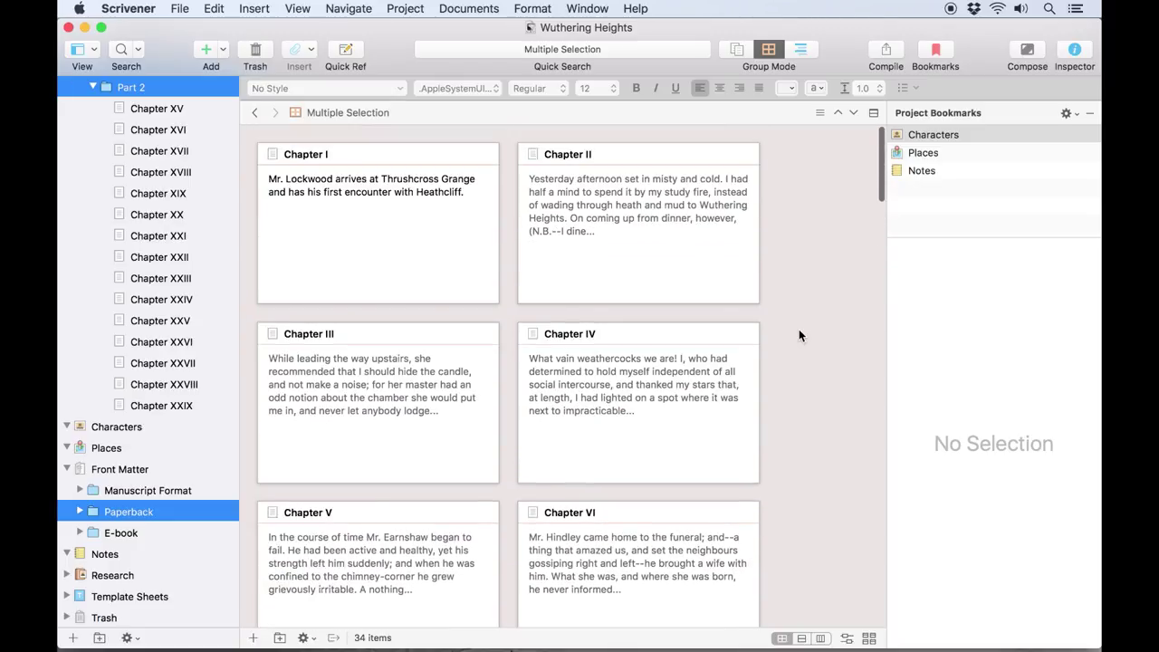
- Lay each folder's cards out as a horizontal row and scroll across them
click(801, 638)
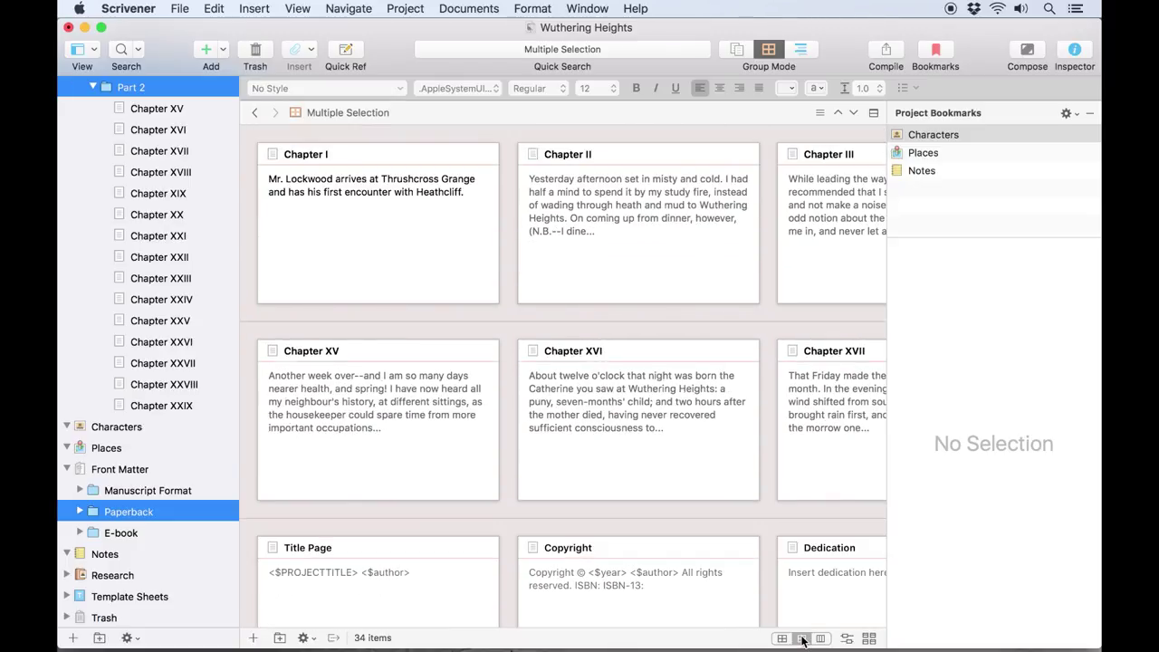
scroll(580, 295, right, 2)
scroll(580, 295, right, 2)
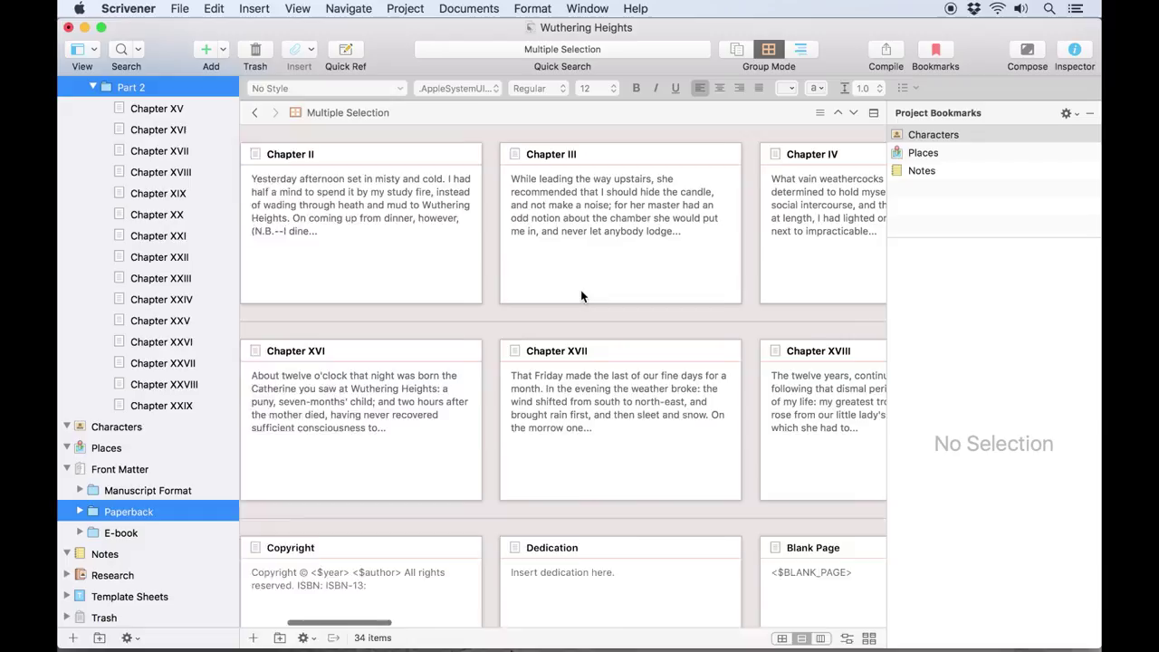
scroll(580, 295, right, 5)
scroll(580, 295, right, 5)
scroll(580, 295, right, 3)
scroll(580, 296, right, 1)
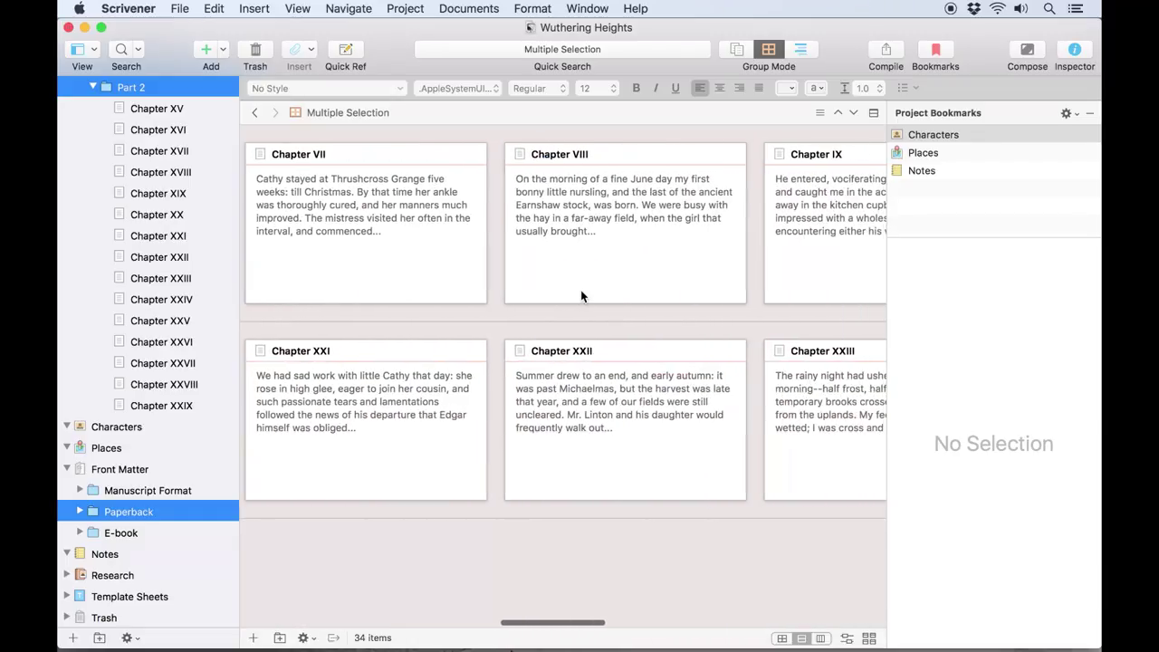
scroll(581, 295, right, 5)
scroll(580, 295, right, 1)
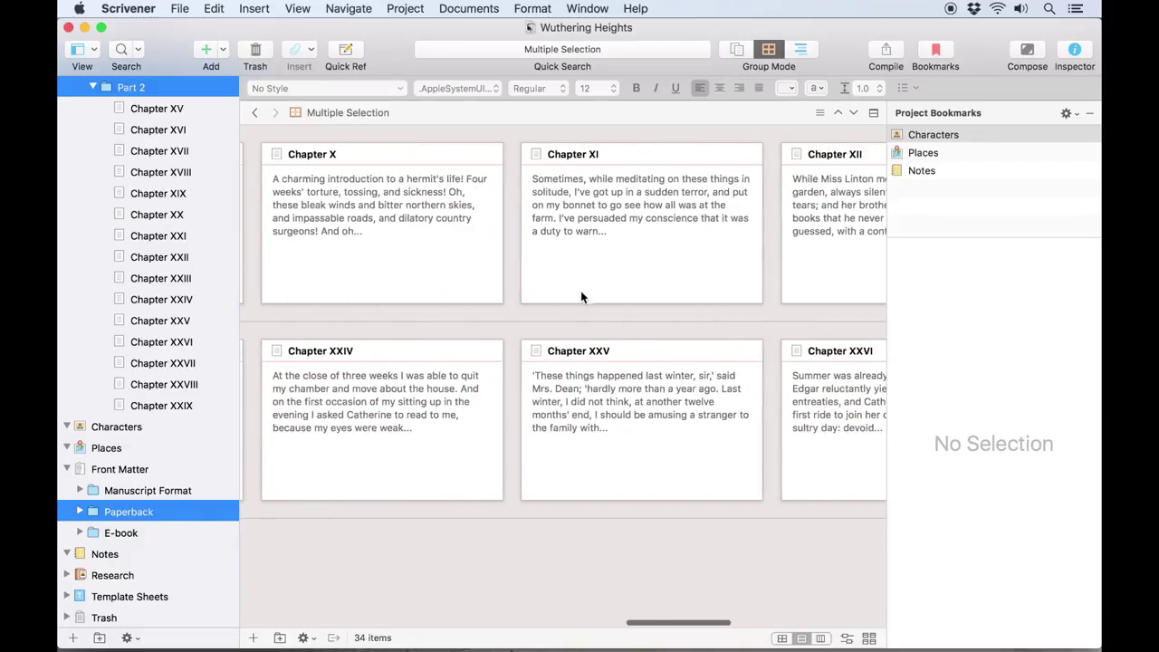
- Switch the corkboard to vertical columns, one per folder
click(820, 638)
scroll(455, 320, left, 3)
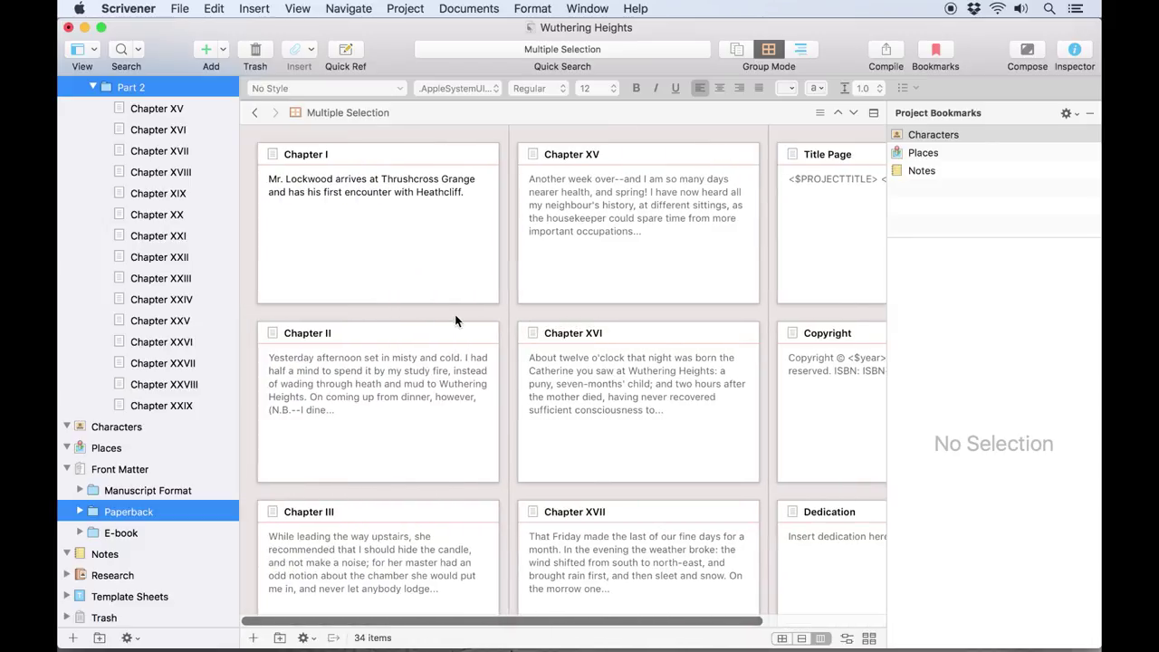
scroll(455, 321, right, 3)
scroll(455, 320, down, 4)
scroll(455, 320, down, 2)
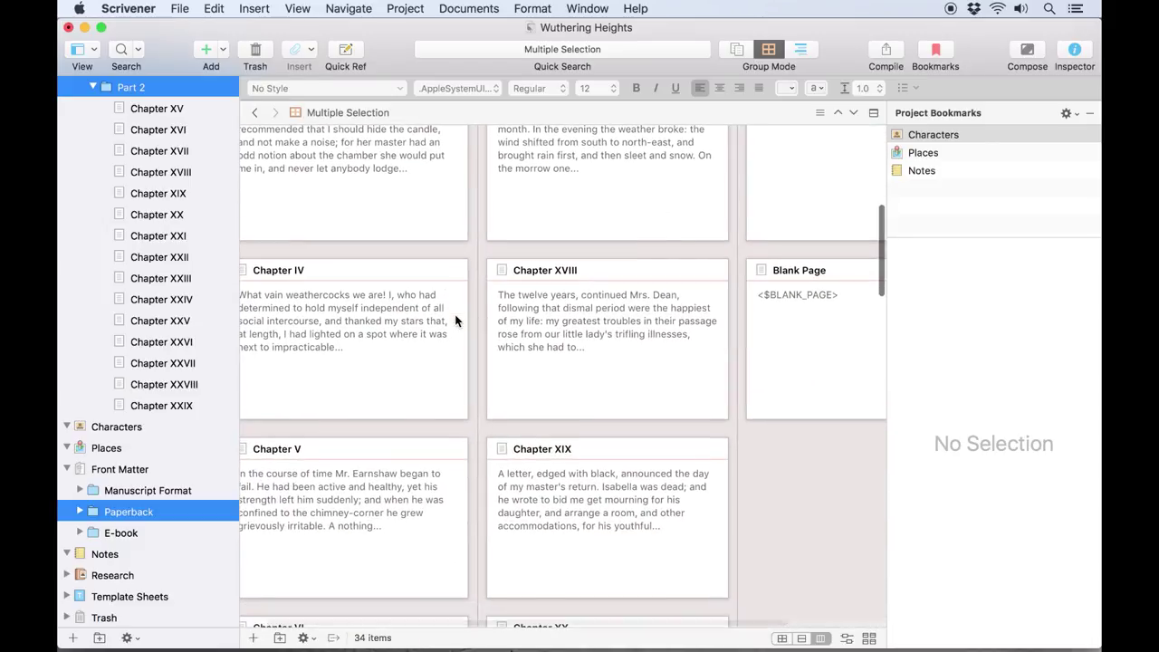
- Arrange the cards in label lanes and drag Chapter V into the pink lane
click(846, 638)
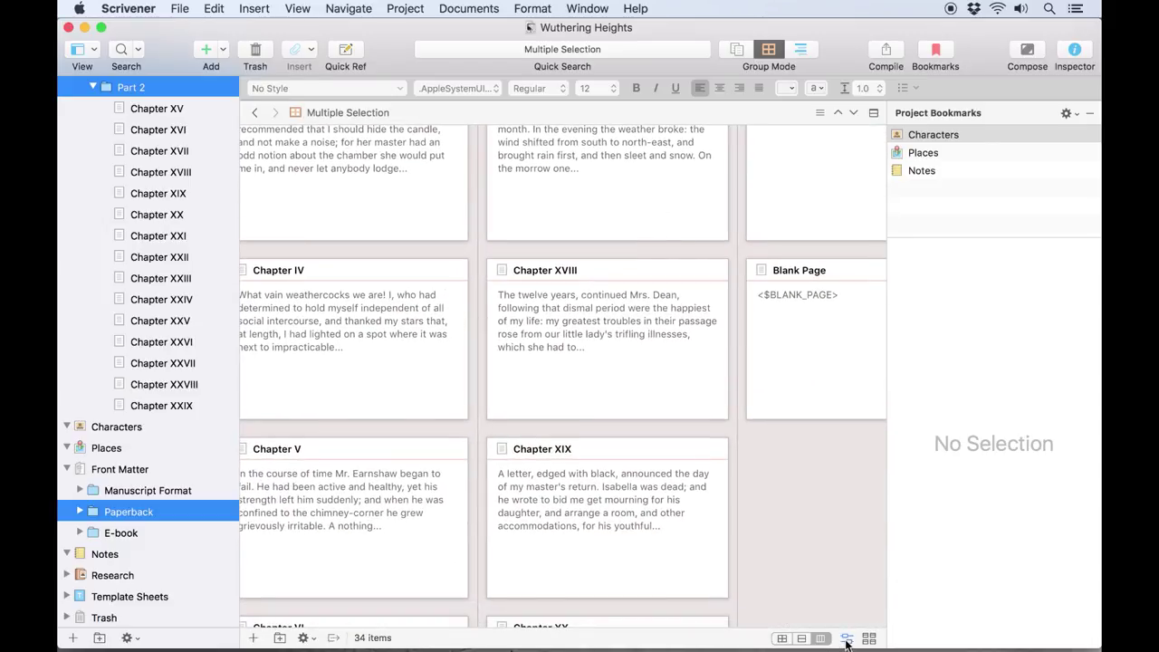
scroll(847, 224, down, 3)
scroll(846, 224, right, 3)
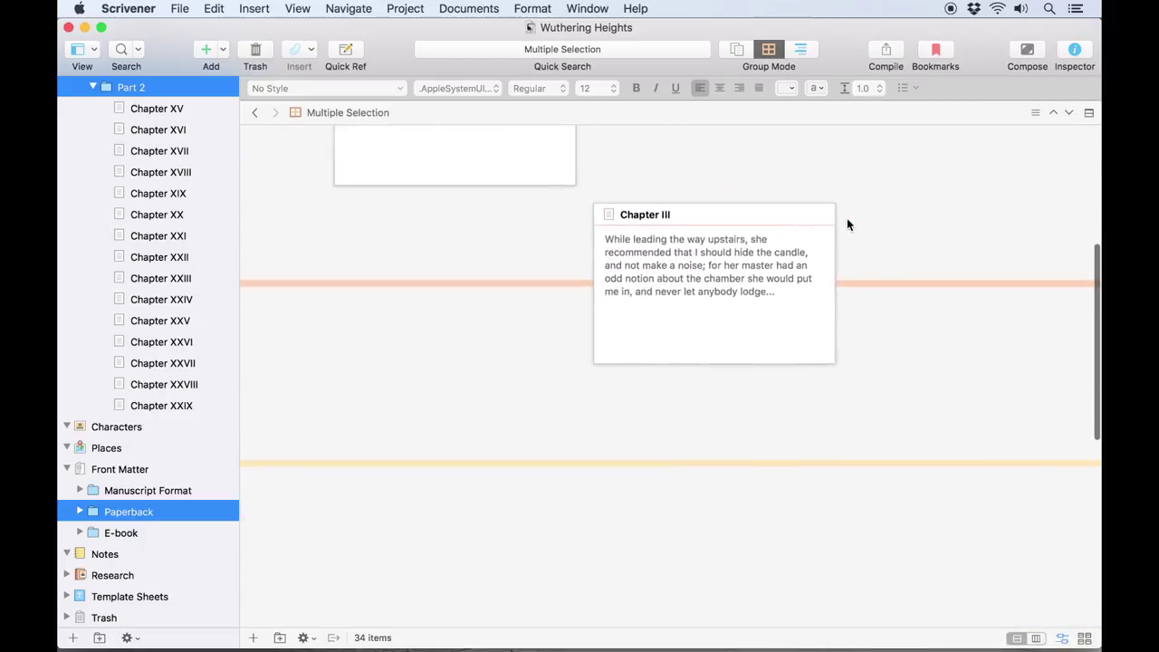
scroll(846, 224, up, 3)
drag(846, 226, 844, 388)
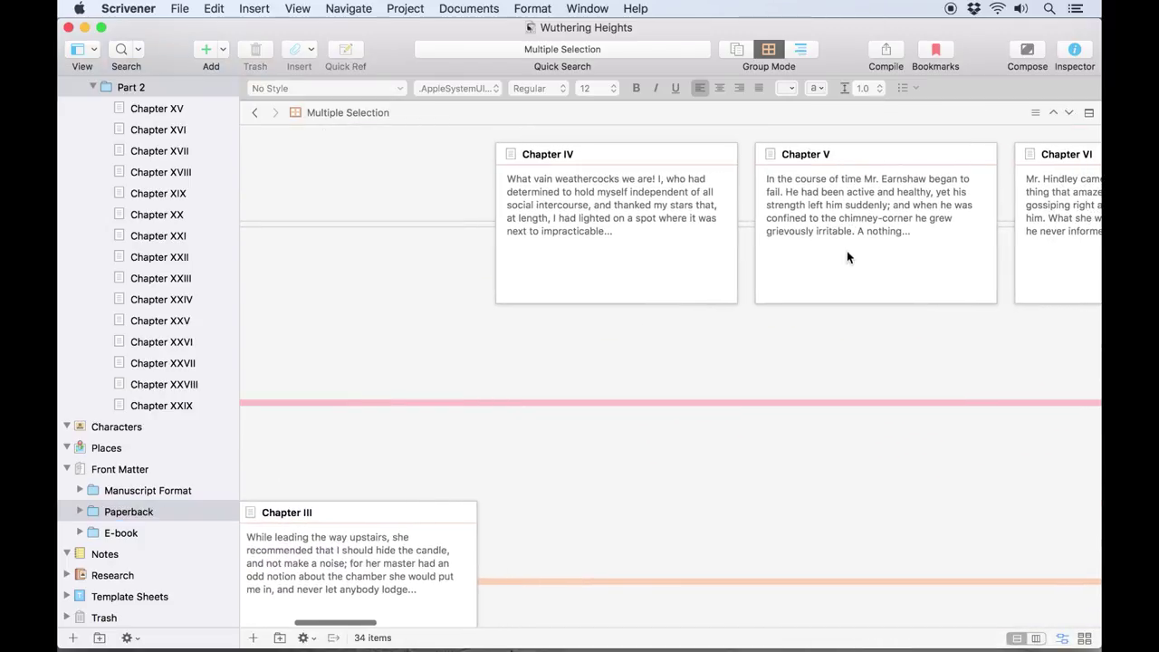
scroll(844, 387, left, 2)
scroll(843, 387, left, 5)
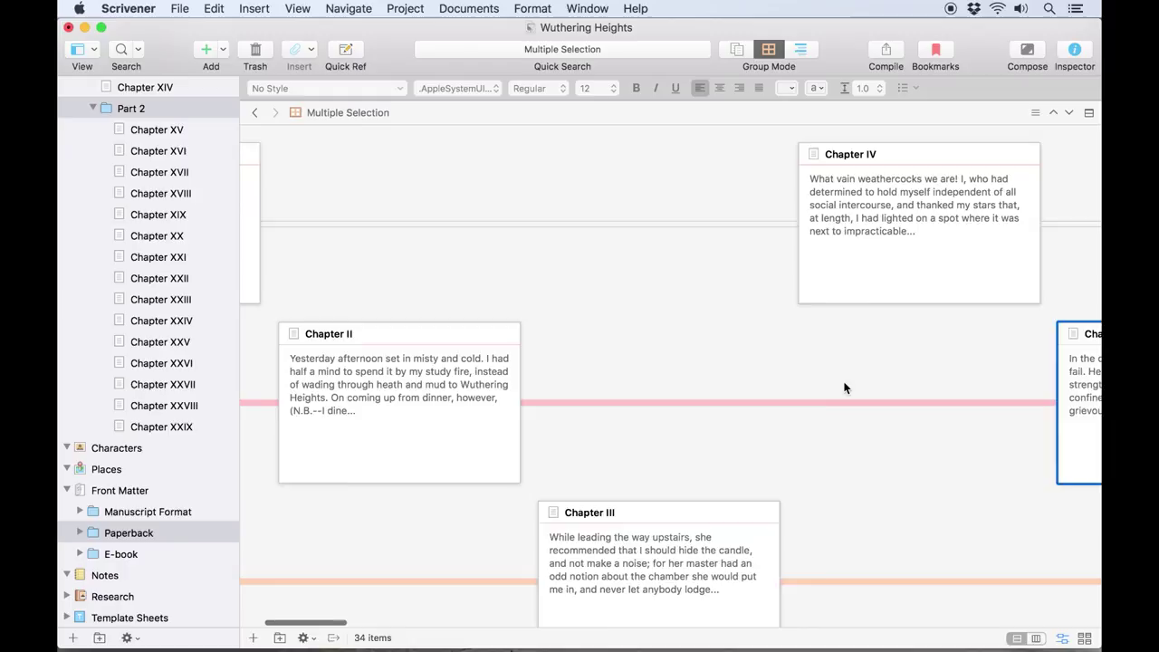
scroll(844, 387, left, 4)
scroll(844, 387, left, 2)
scroll(843, 387, left, 1)
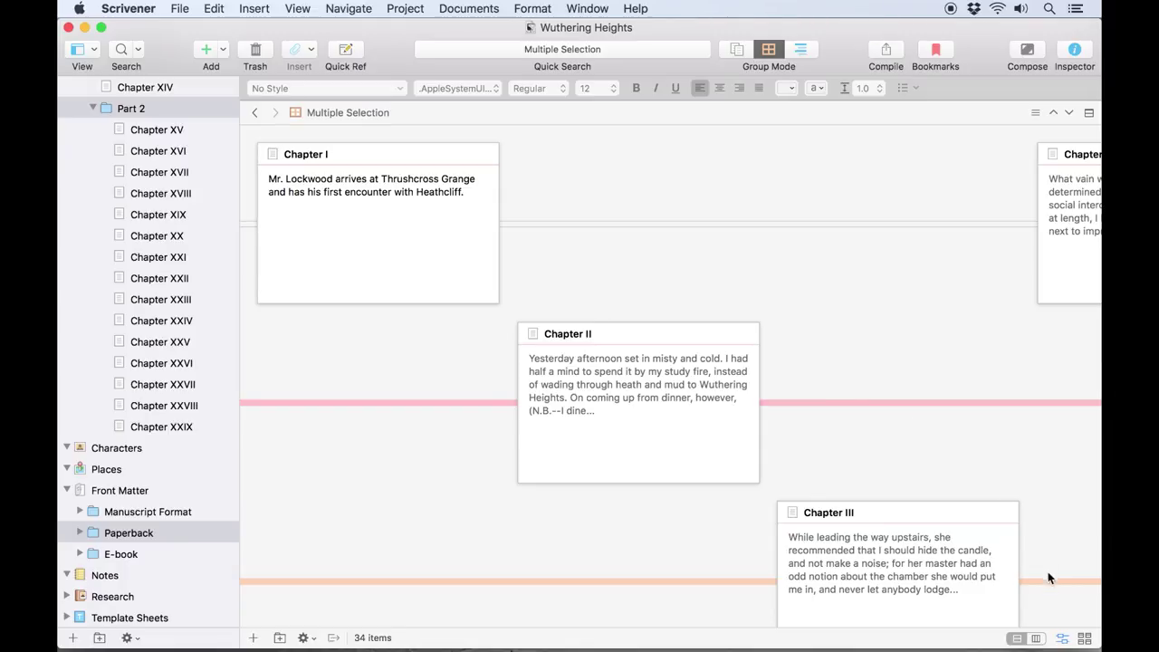
- Return the corkboard to a plain grid and make the cards slightly narrower
click(1061, 639)
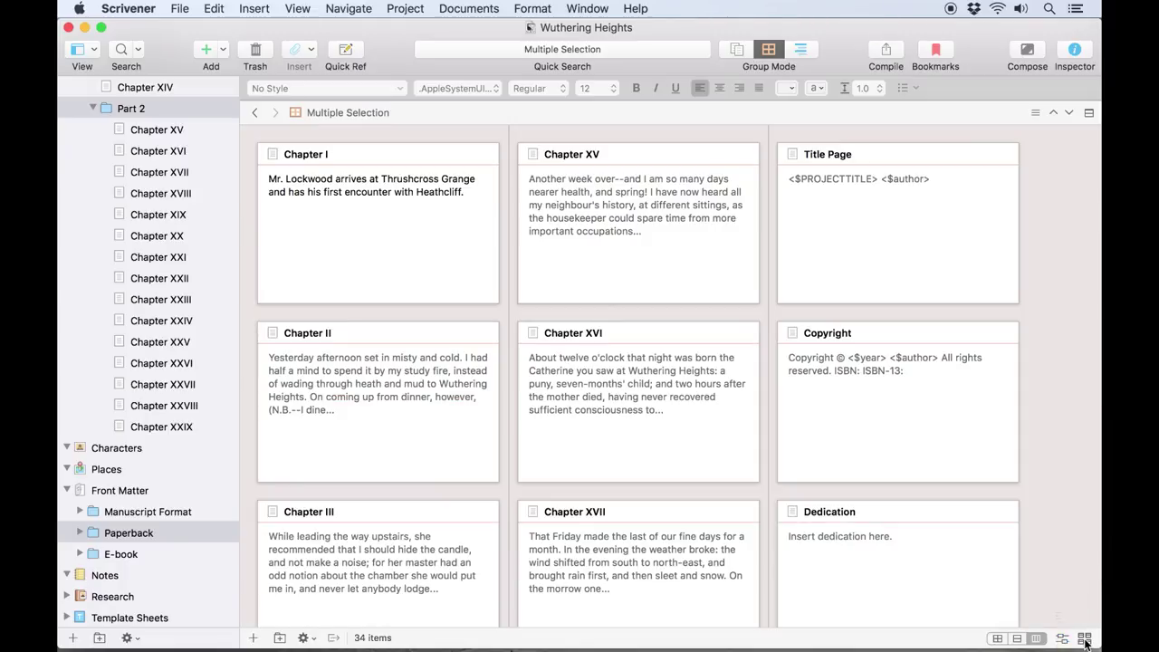
click(1084, 639)
click(1086, 640)
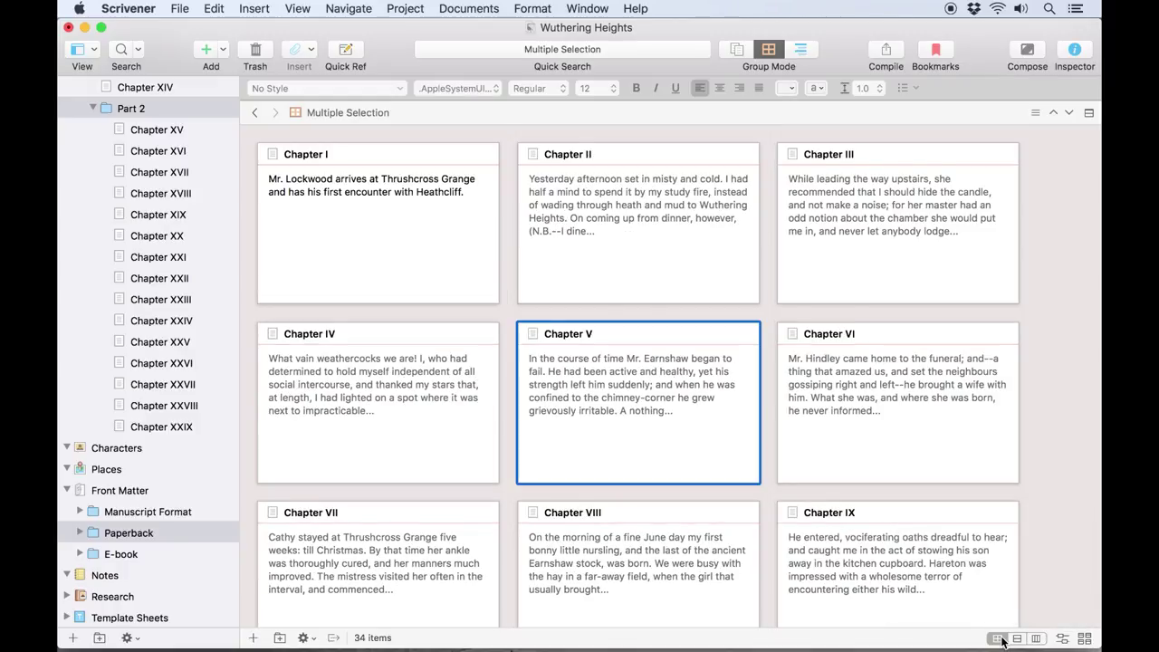
click(1089, 640)
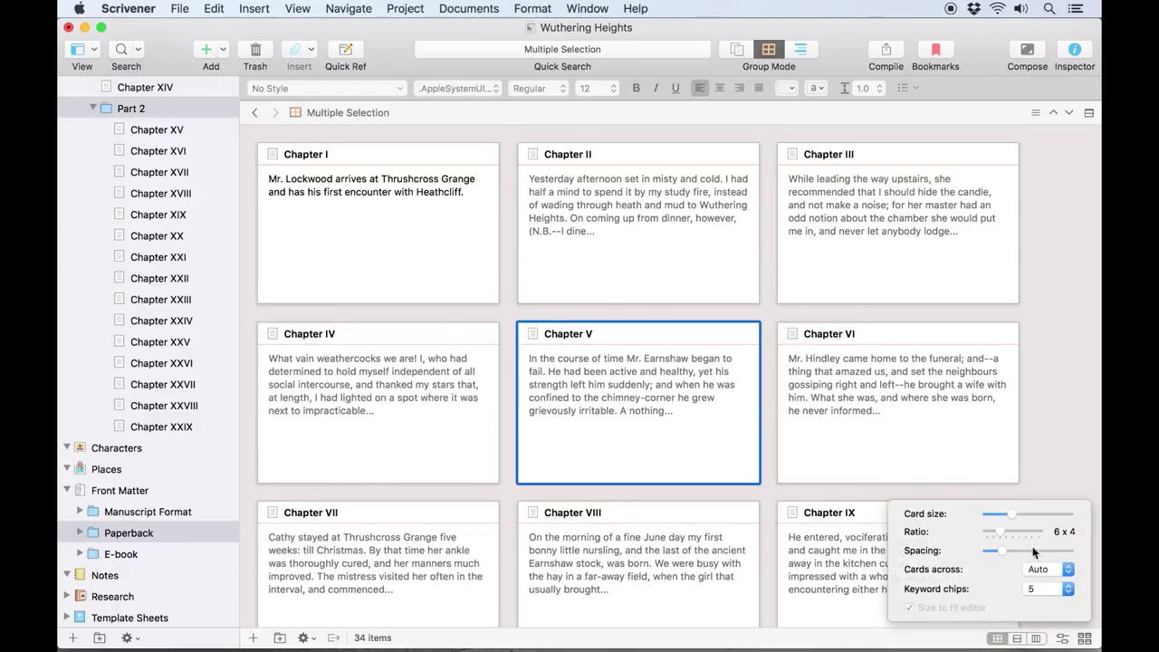
mouse_move(1011, 513)
mouse_down()
mouse_move(1000, 518)
mouse_move(1012, 518)
mouse_move(1014, 531)
mouse_move(1000, 532)
mouse_move(1011, 547)
mouse_move(1052, 544)
mouse_move(1005, 545)
mouse_up()
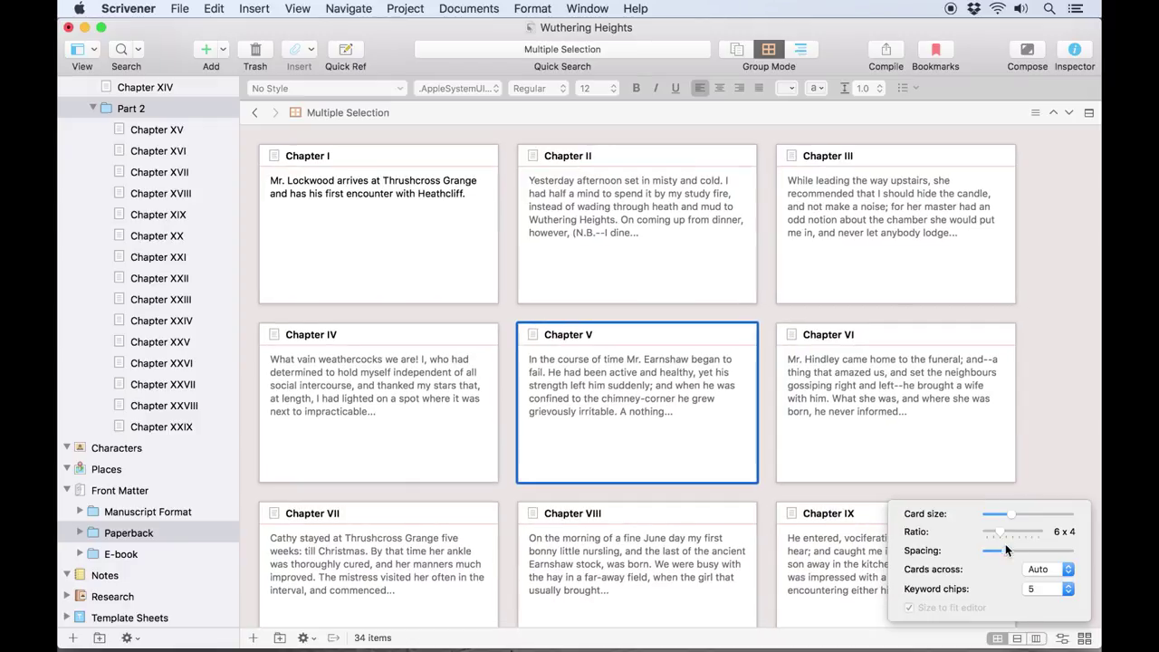
- Set the corkboard to 4 cards across and narrow the window so cards refit
click(1038, 570)
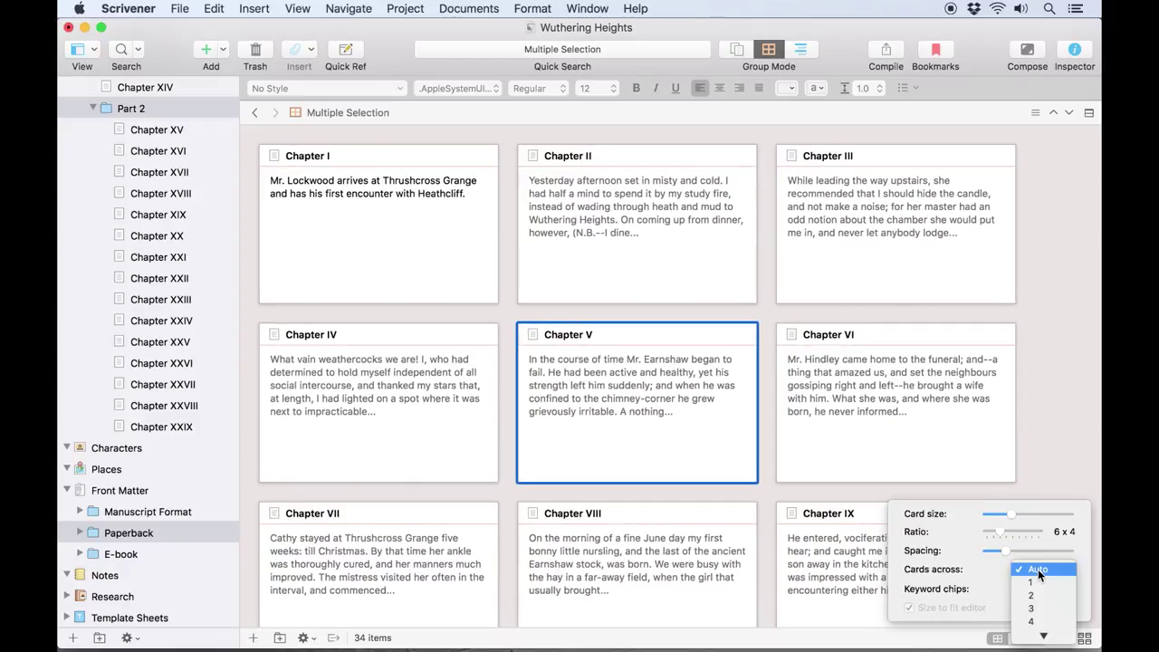
click(1035, 622)
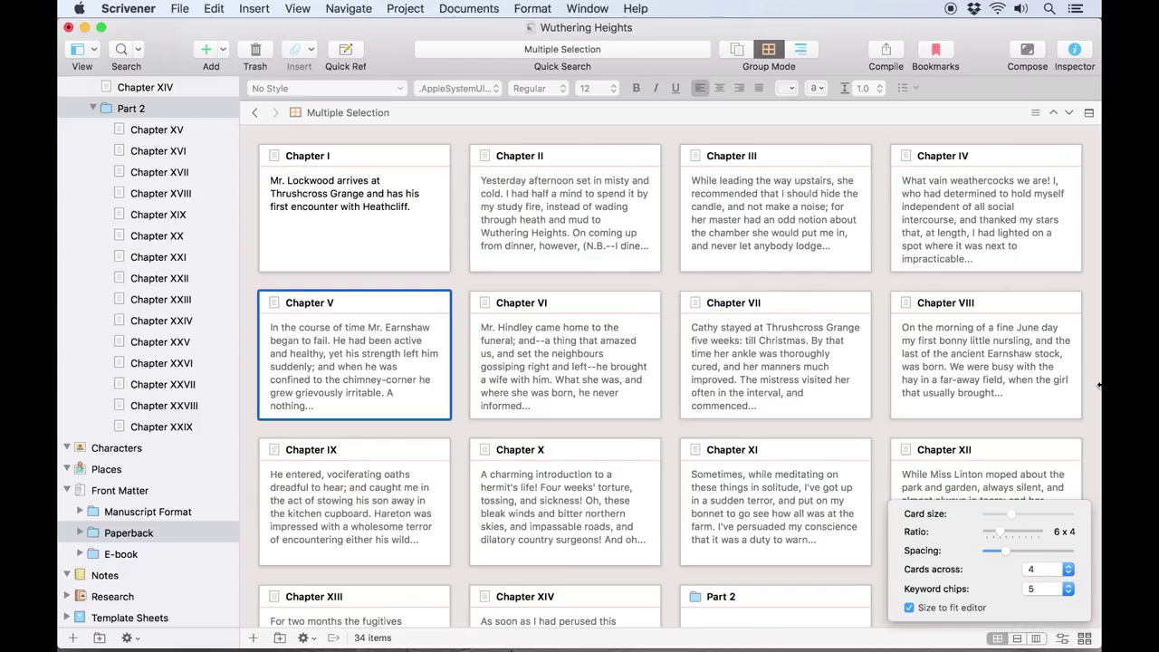
mouse_move(1099, 386)
mouse_down()
mouse_move(952, 365)
mouse_move(1086, 367)
mouse_up()
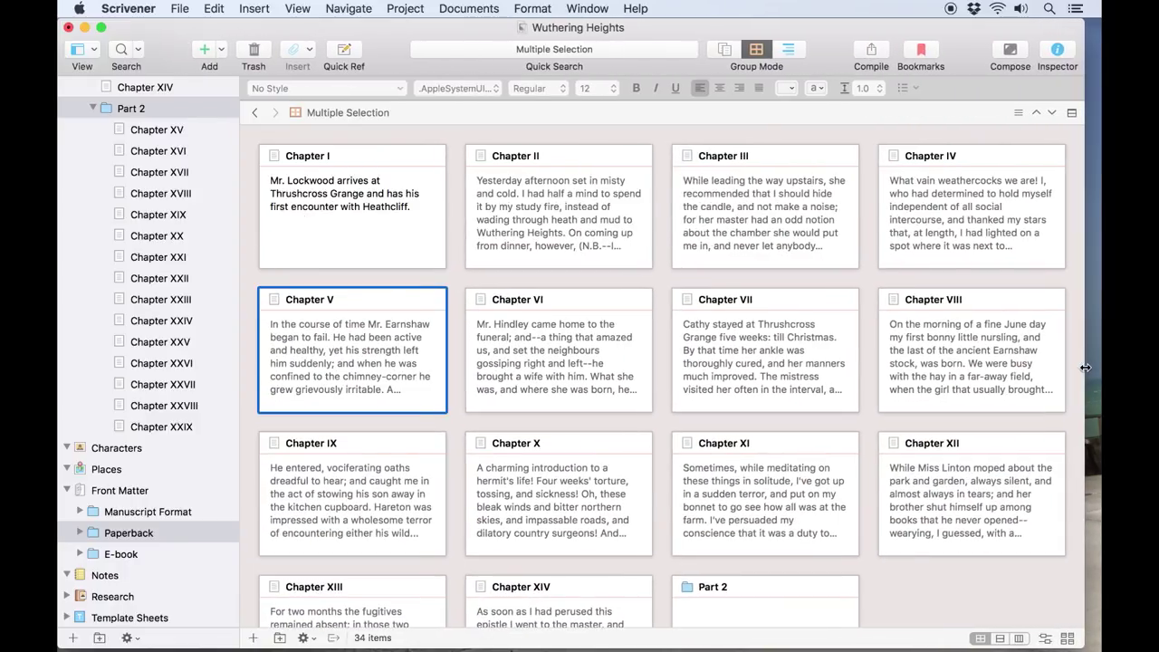
click(1067, 639)
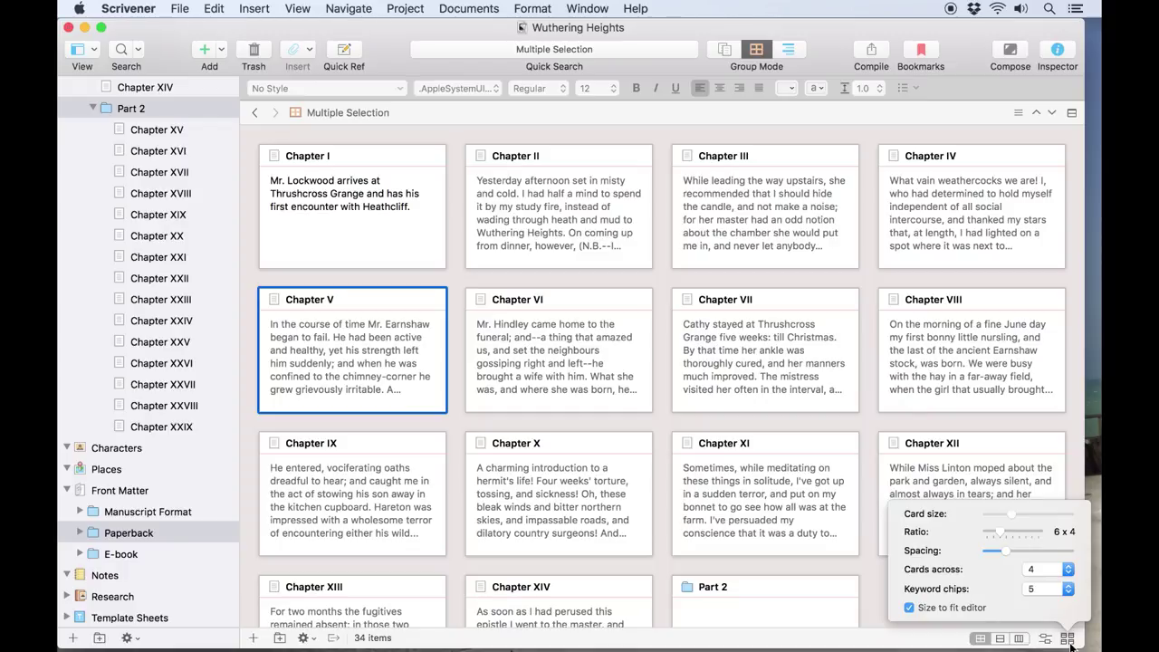
click(1069, 643)
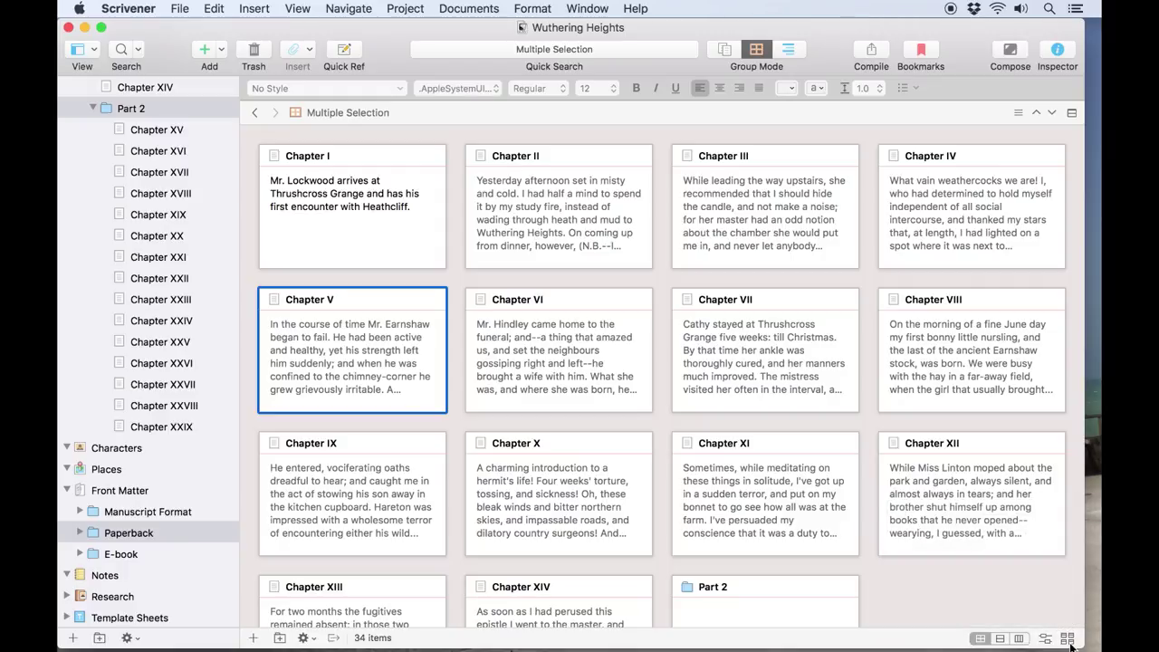
- Turn on label colours along card edges and status stamps in Corkboard Options
click(314, 7)
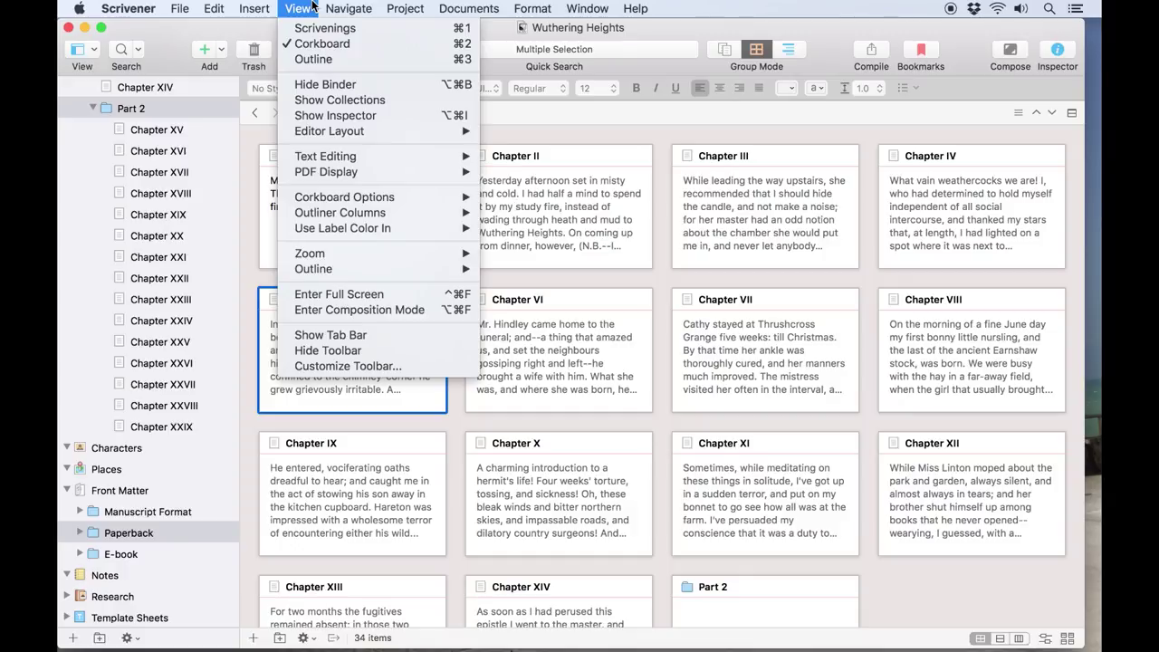
mouse_move(344, 197)
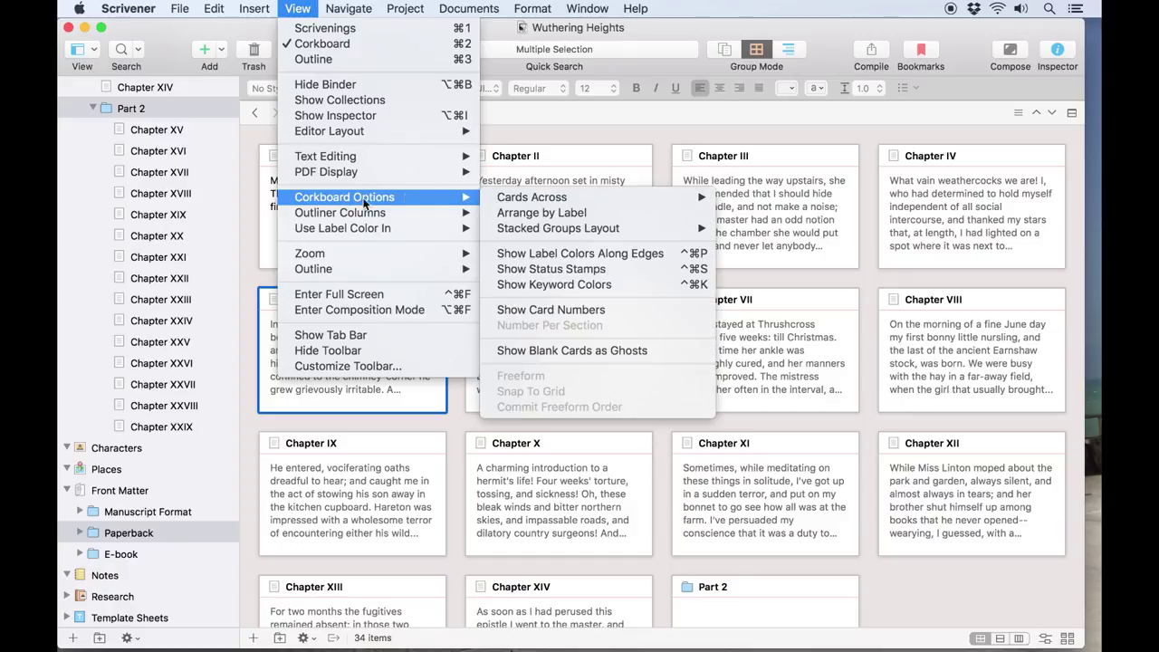
click(534, 256)
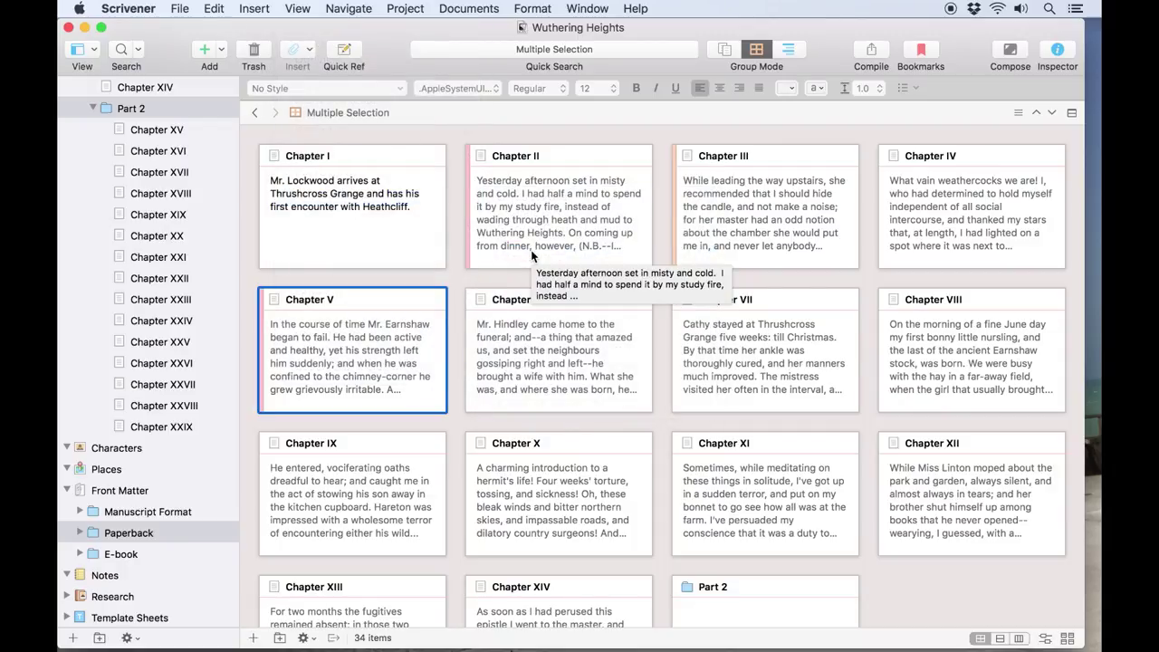
click(298, 9)
mouse_move(344, 196)
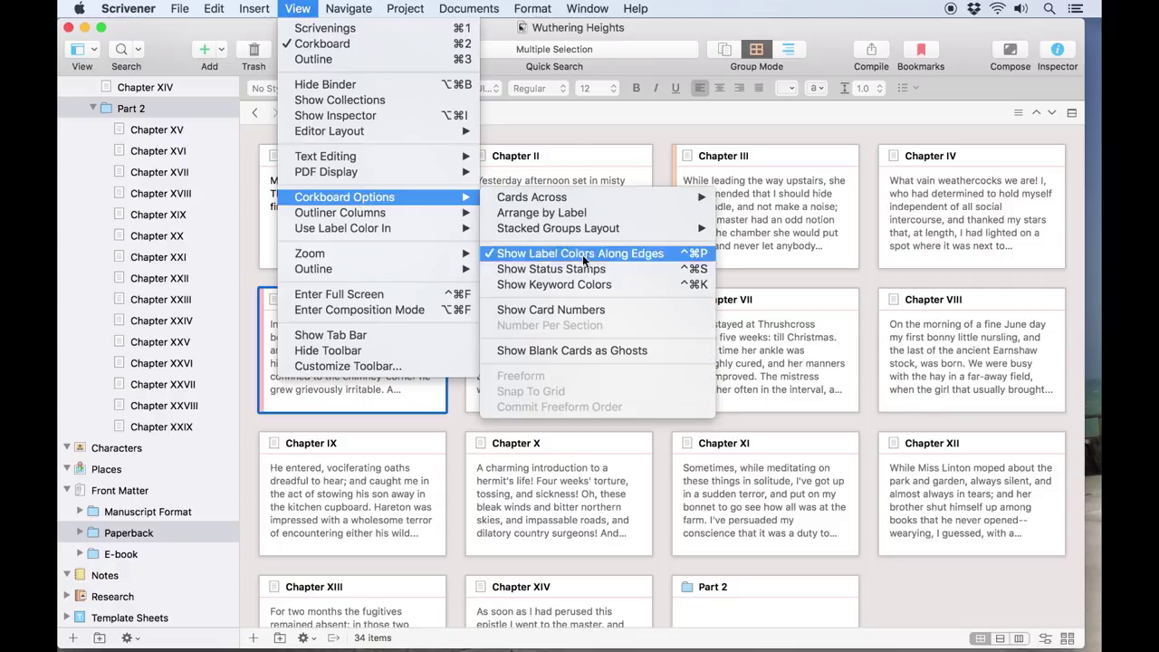
click(578, 268)
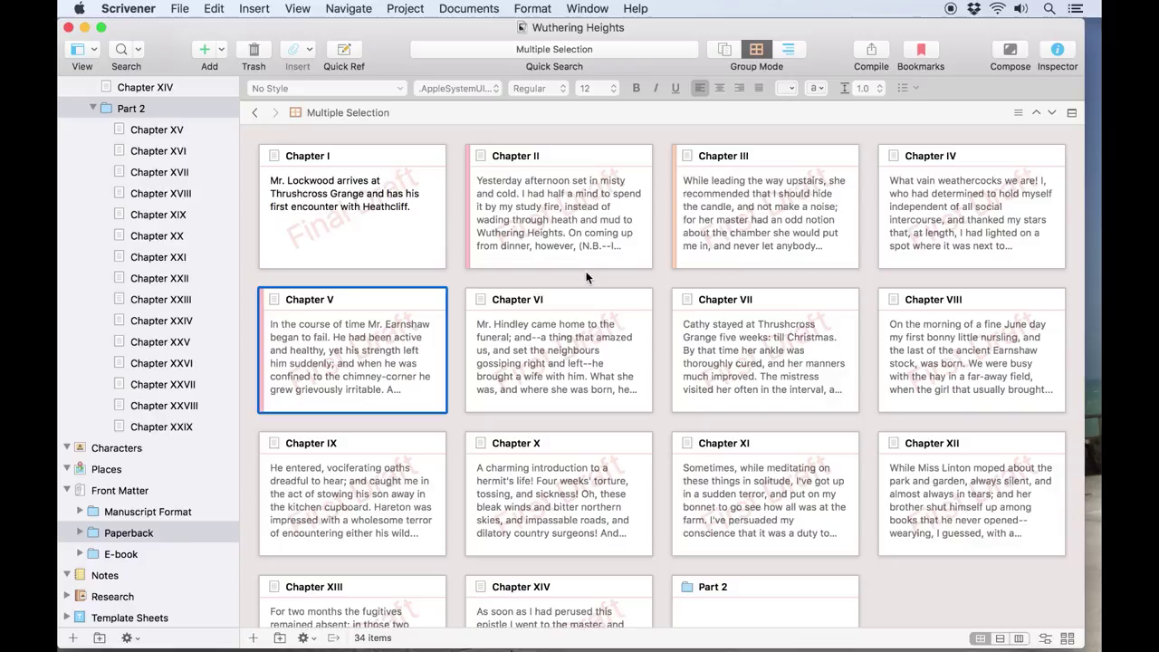
click(405, 8)
click(428, 81)
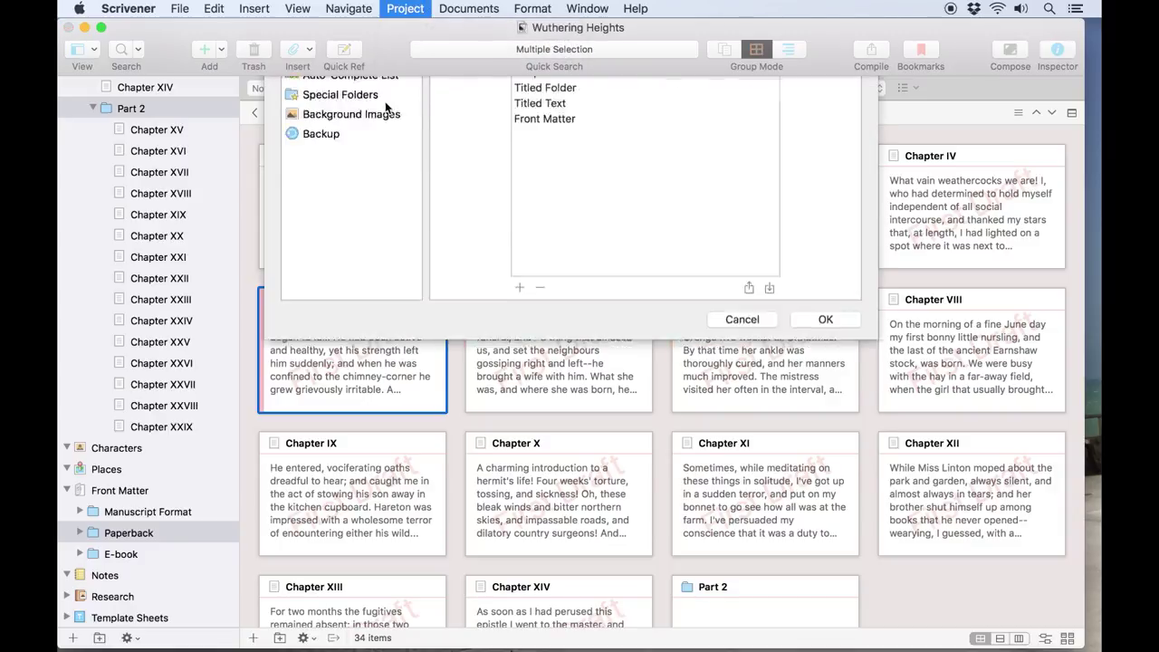
click(336, 124)
click(340, 144)
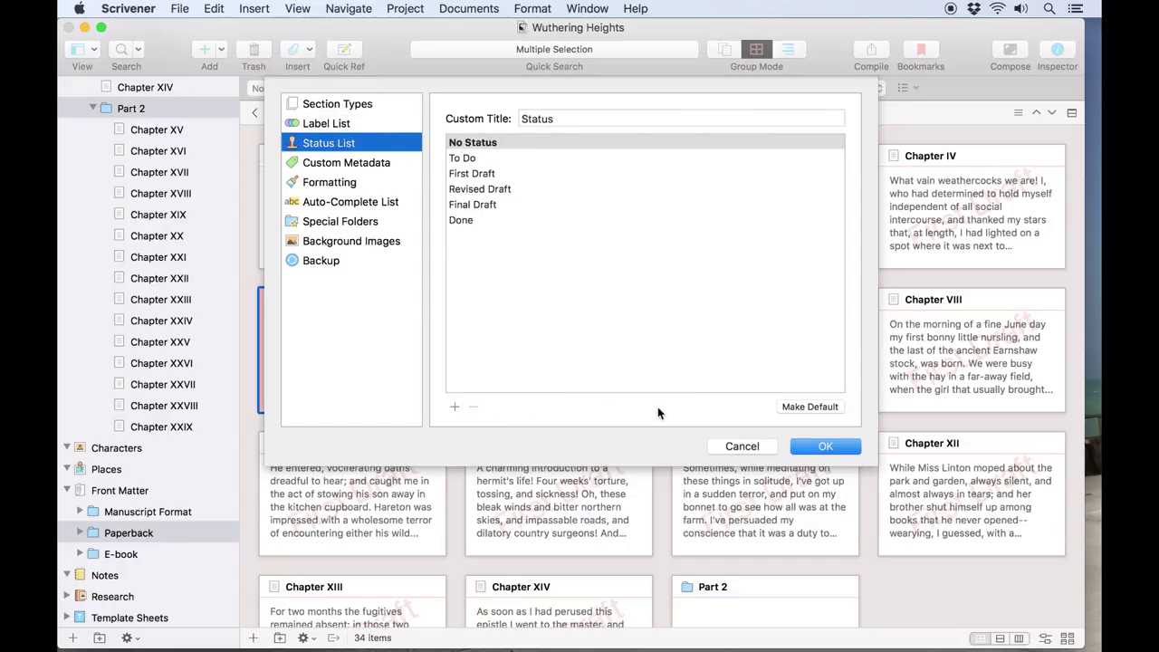
click(808, 443)
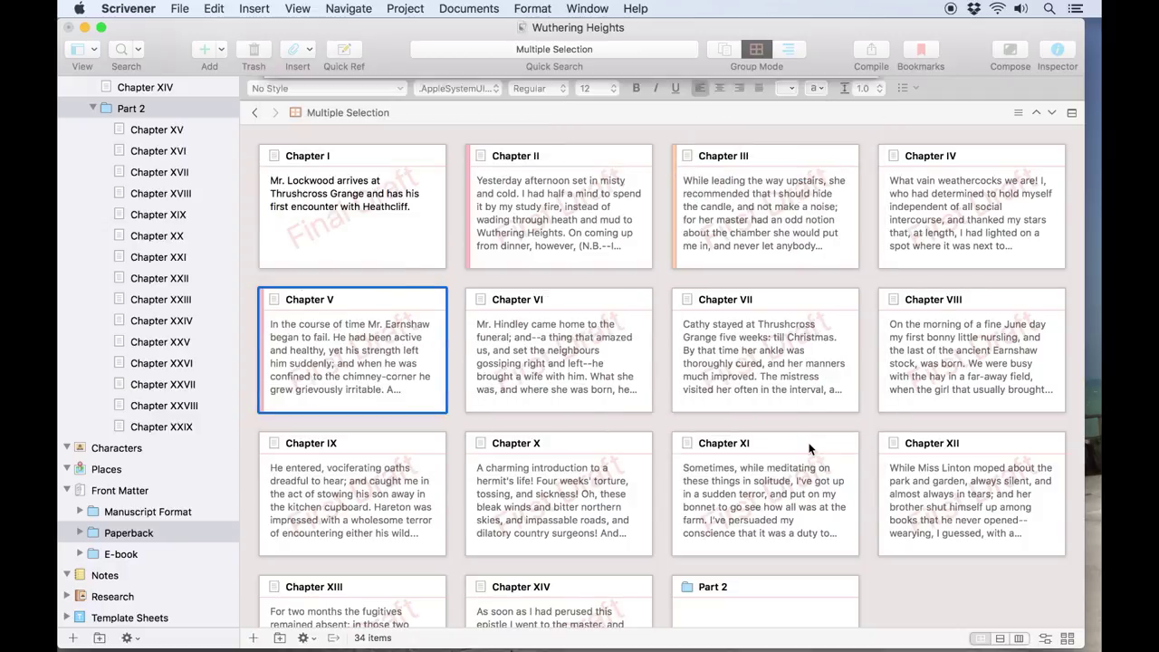